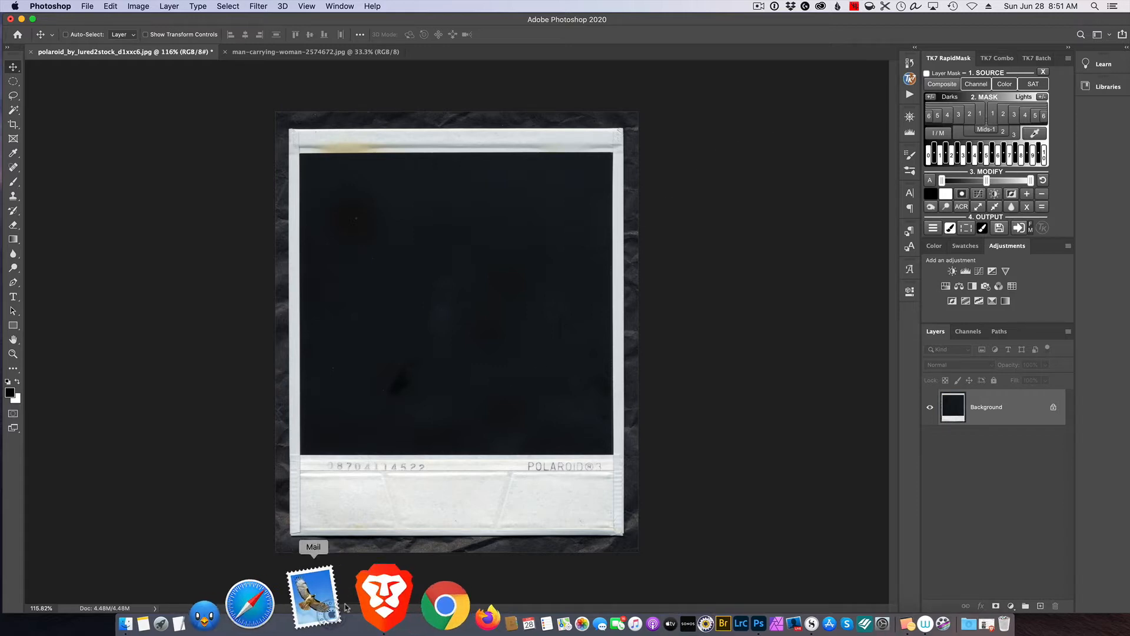
# Switch to the Brave browser to view the Polaroid stock image page on DeviantArt and return to Photoshop
pyautogui.click(358, 589)
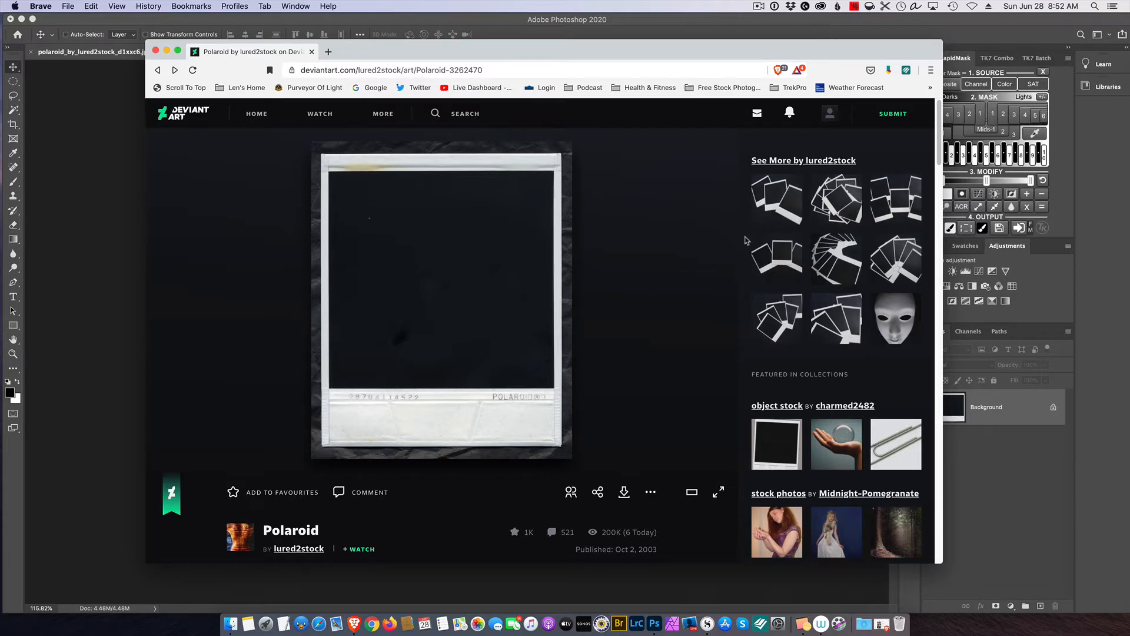
pyautogui.click(683, 24)
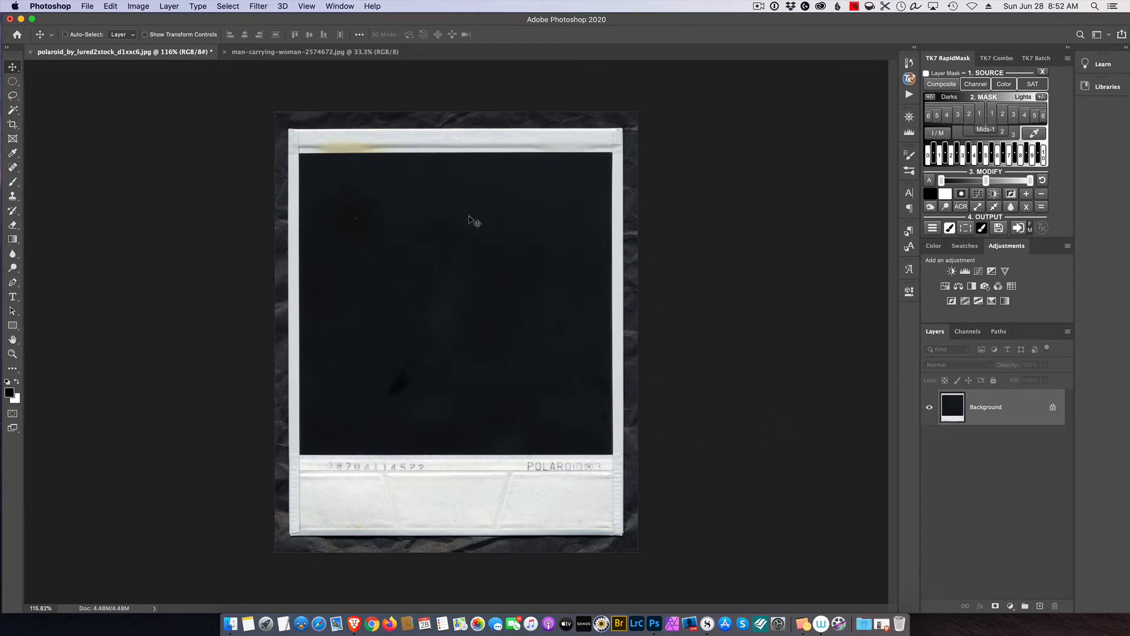
# Bring the couple photo into the Polaroid document as a new layer and scale it to about 31% over the frame
pyautogui.click(310, 53)
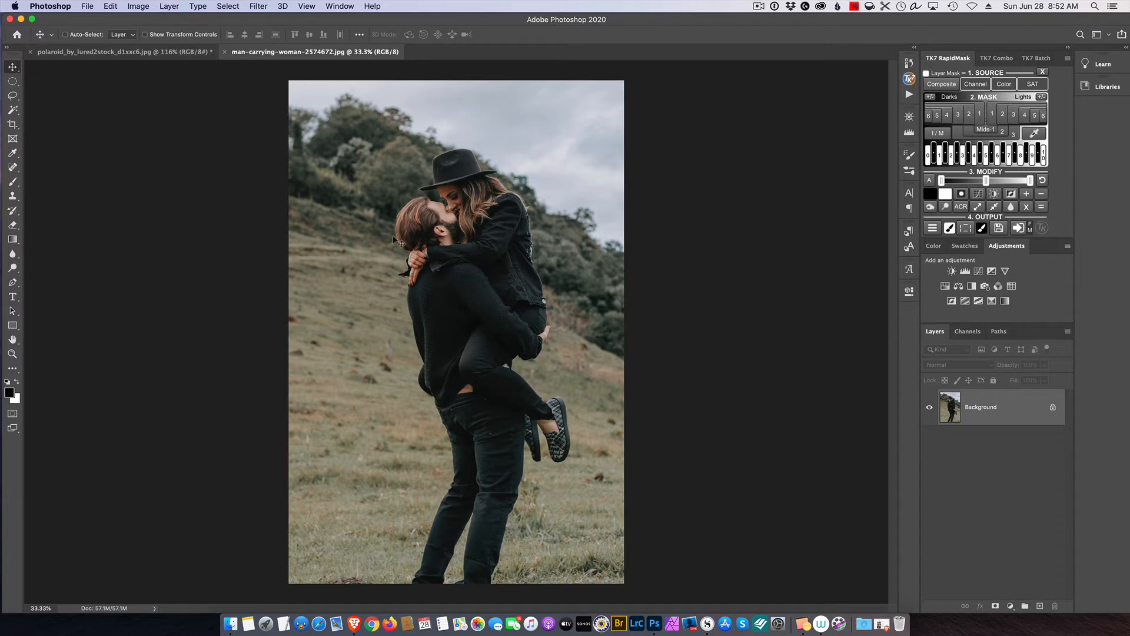
pyautogui.moveTo(476, 280); pyautogui.dragTo(435, 268)
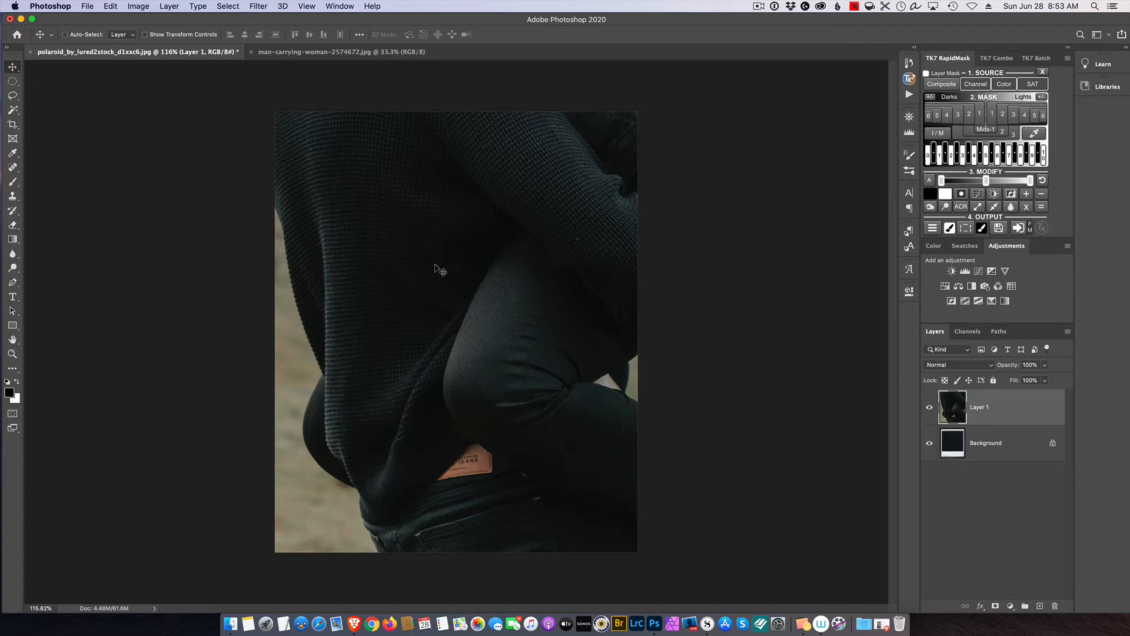
pyautogui.press('super+t')
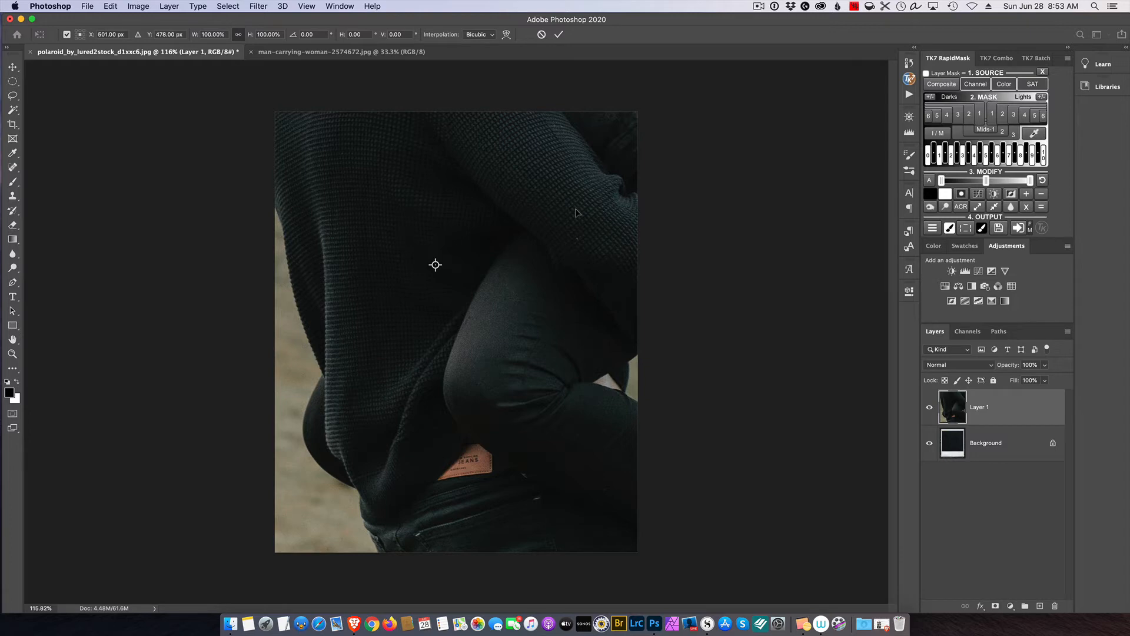
pyautogui.press('super+0')
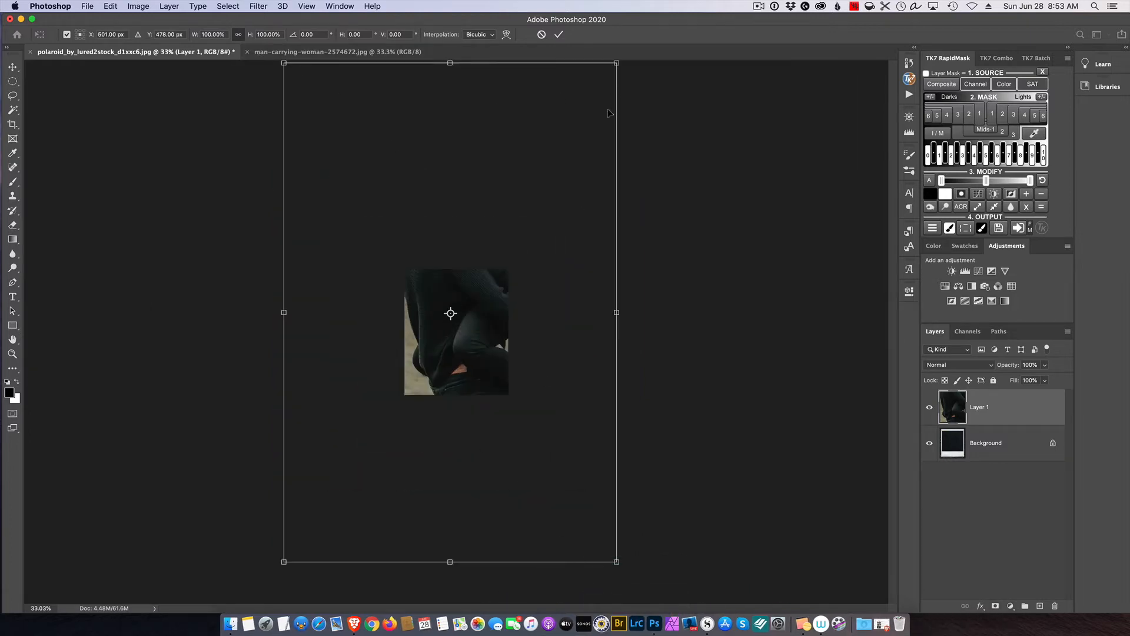
pyautogui.moveTo(617, 562); pyautogui.dragTo(329, 259)
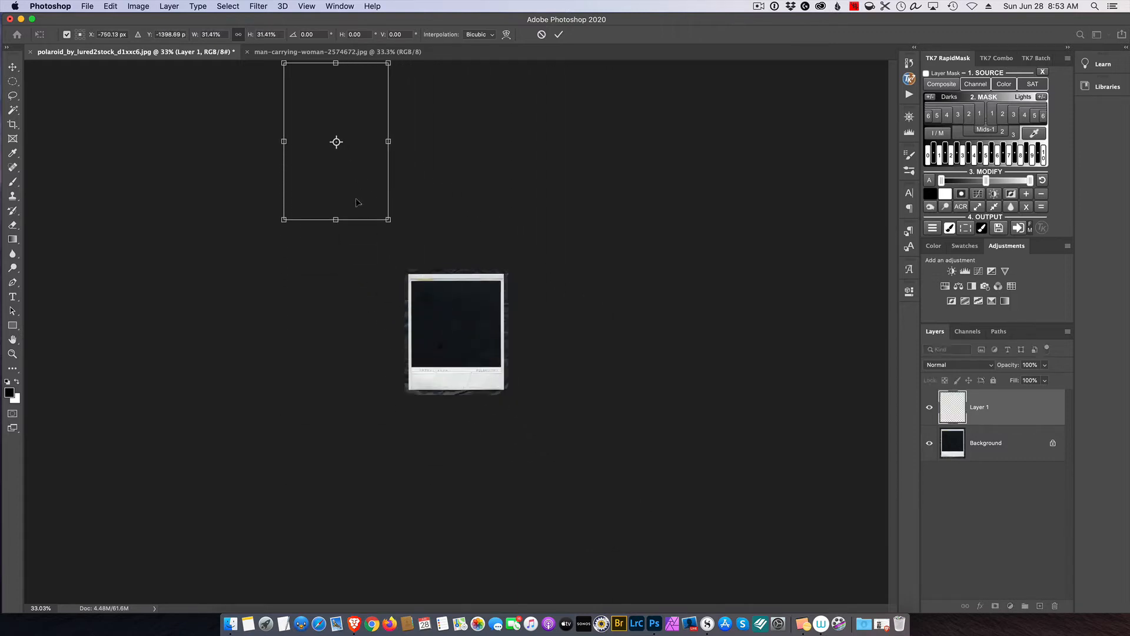
pyautogui.moveTo(356, 202); pyautogui.dragTo(501, 401)
pyautogui.press('Return')
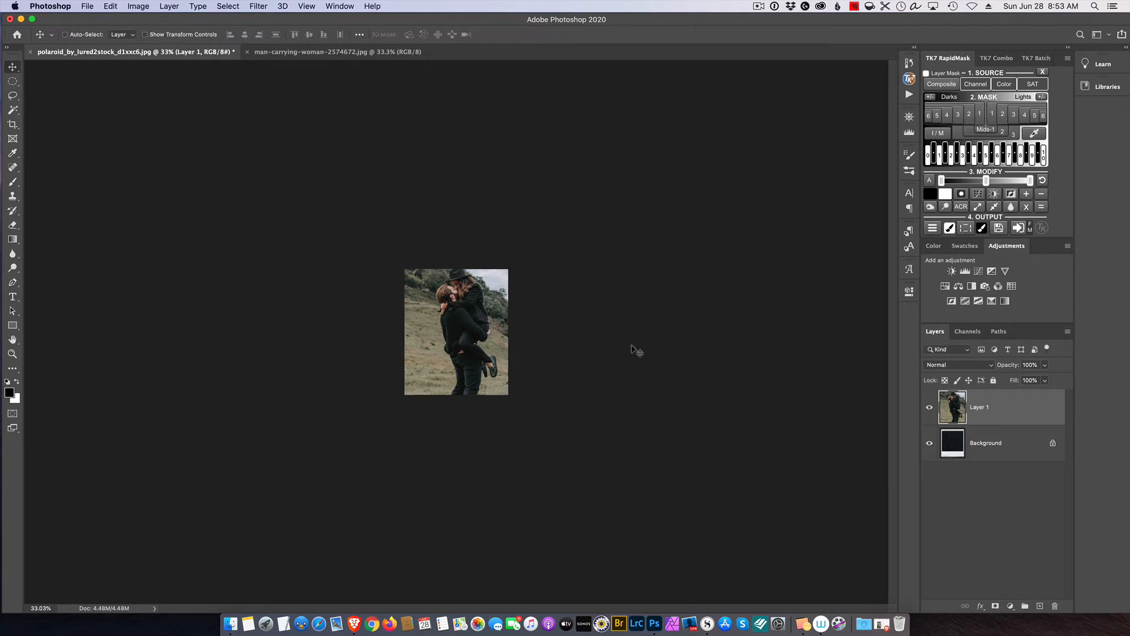
# Hide the couple photo layer and select the Polaroid's black picture area on the Background layer with the Magic Wand
pyautogui.click(929, 408)
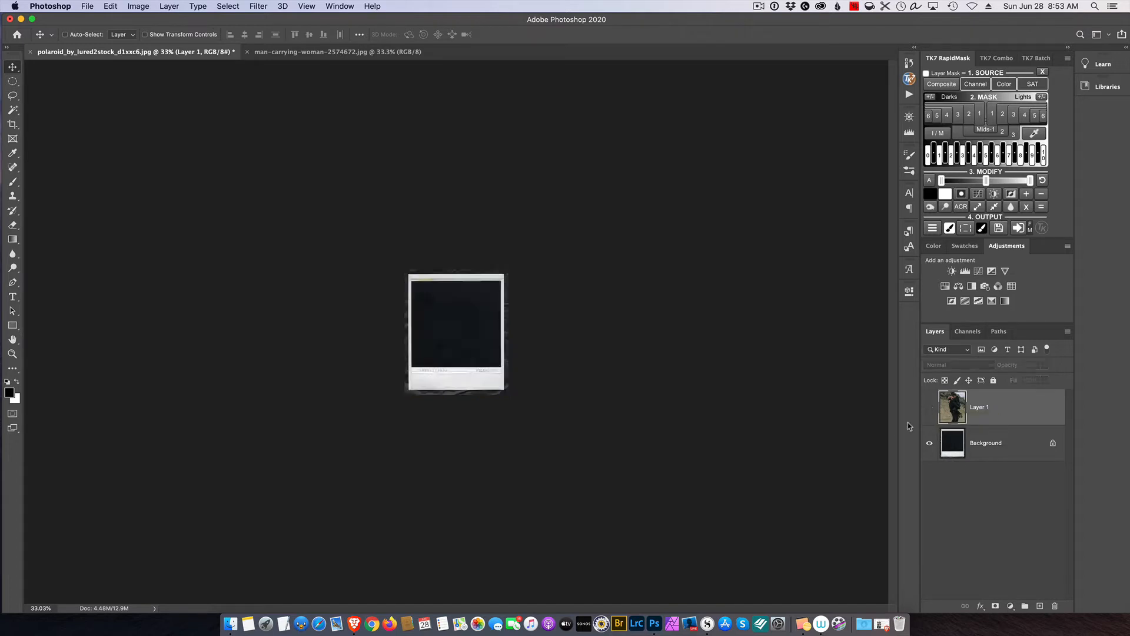
pyautogui.scroll(5, 564, 320)
pyautogui.scroll(3, 564, 319)
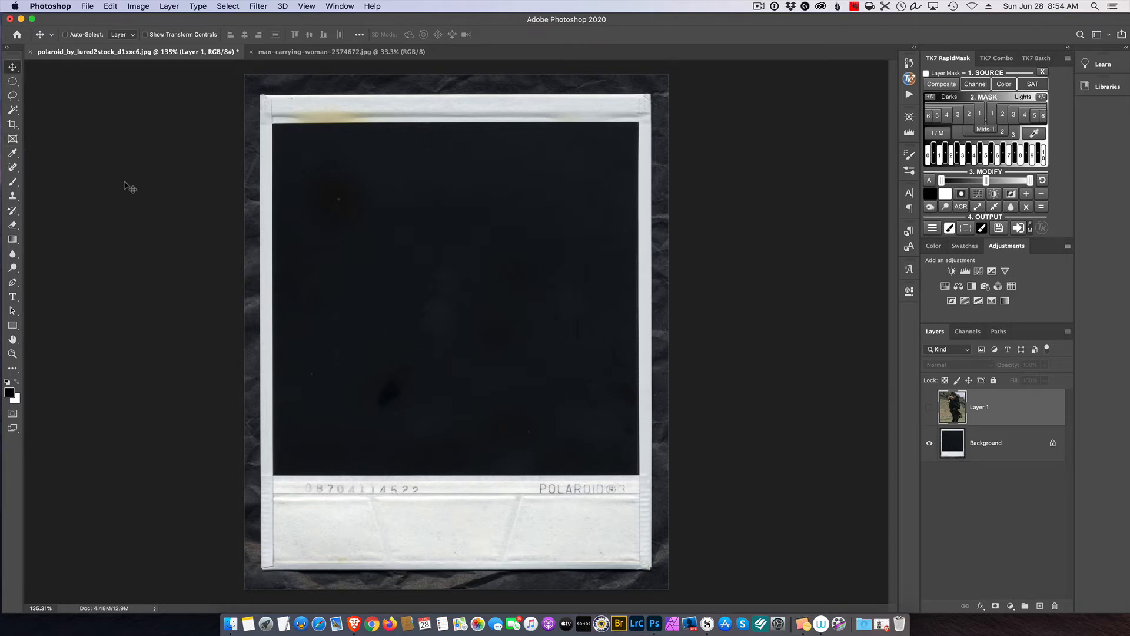
pyautogui.click(1008, 448)
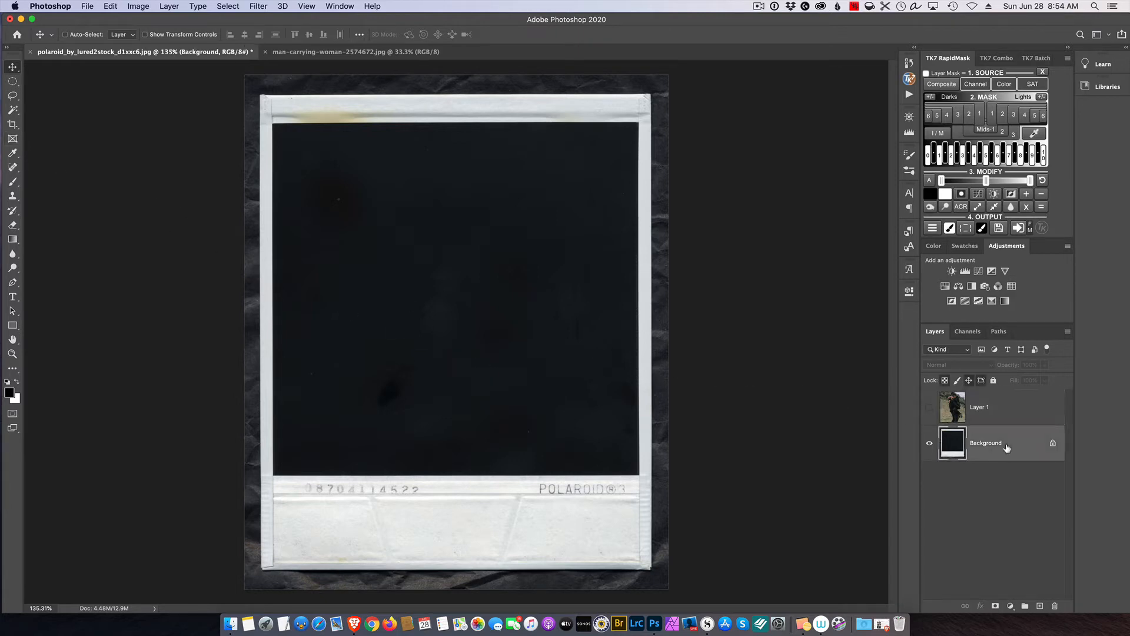
pyautogui.click(19, 112)
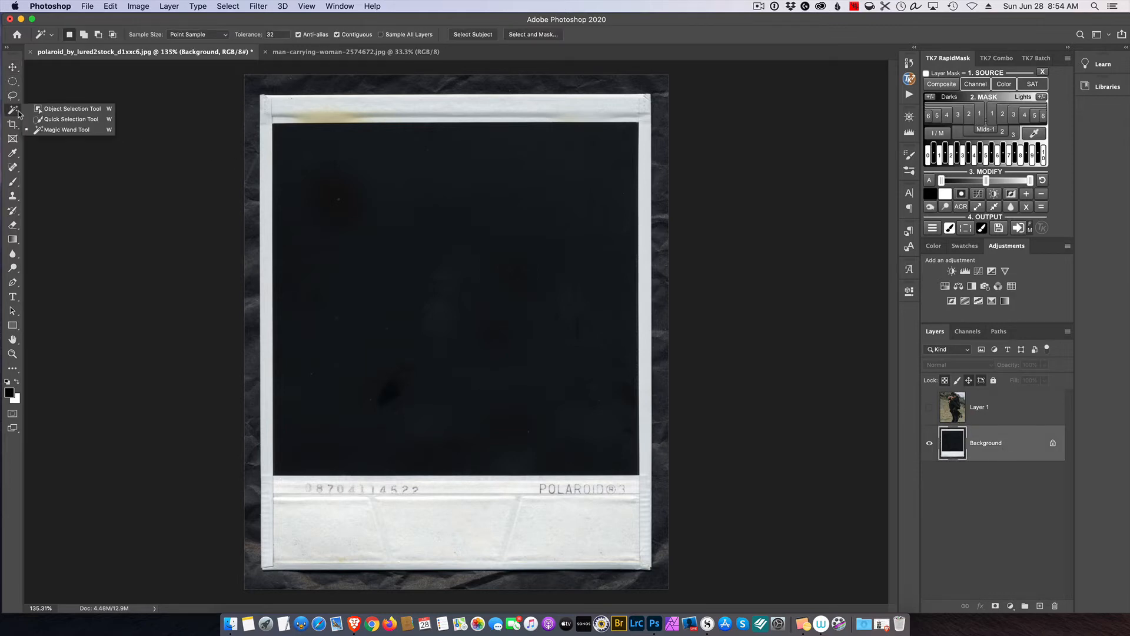
pyautogui.click(59, 130)
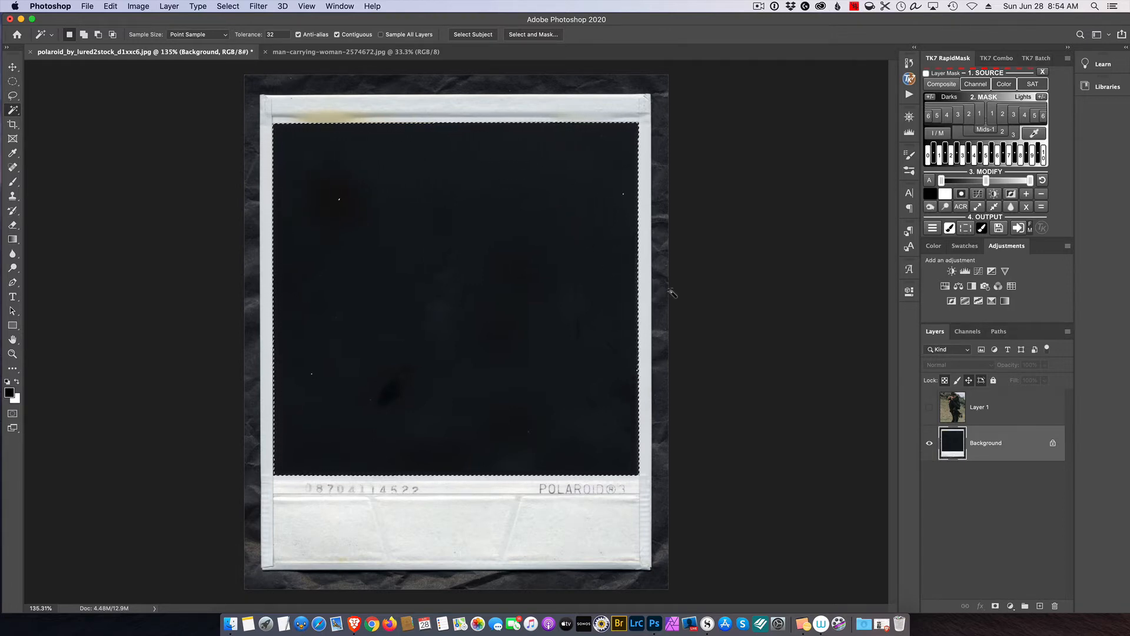
# Add a layer mask to Layer 1 from the picture-area selection and make the layer visible again
pyautogui.click(1010, 409)
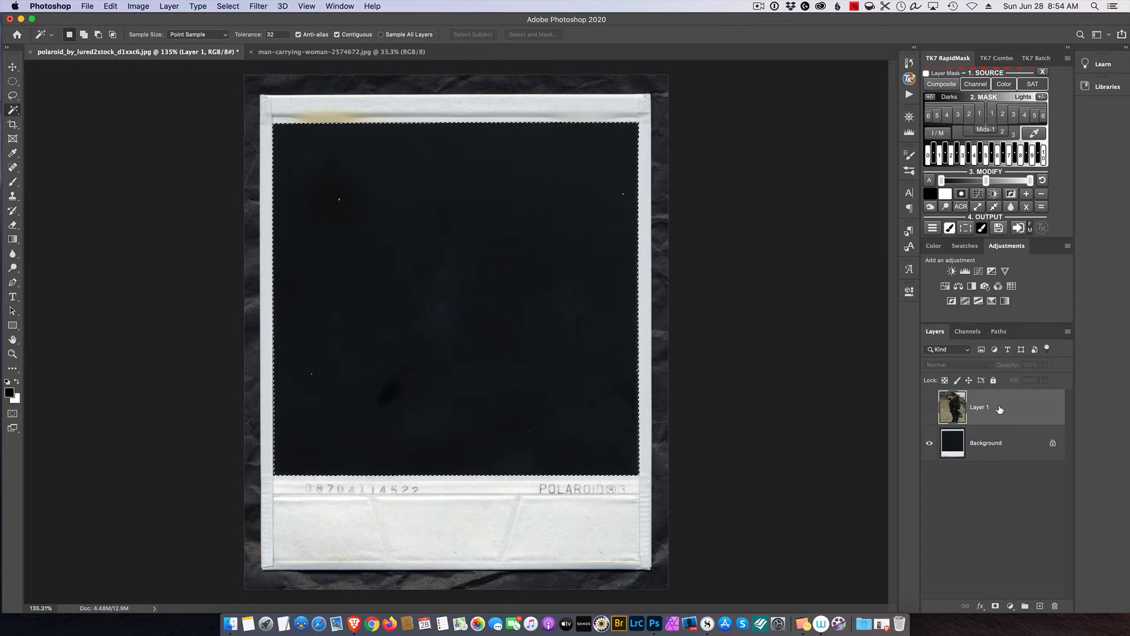
pyautogui.click(995, 607)
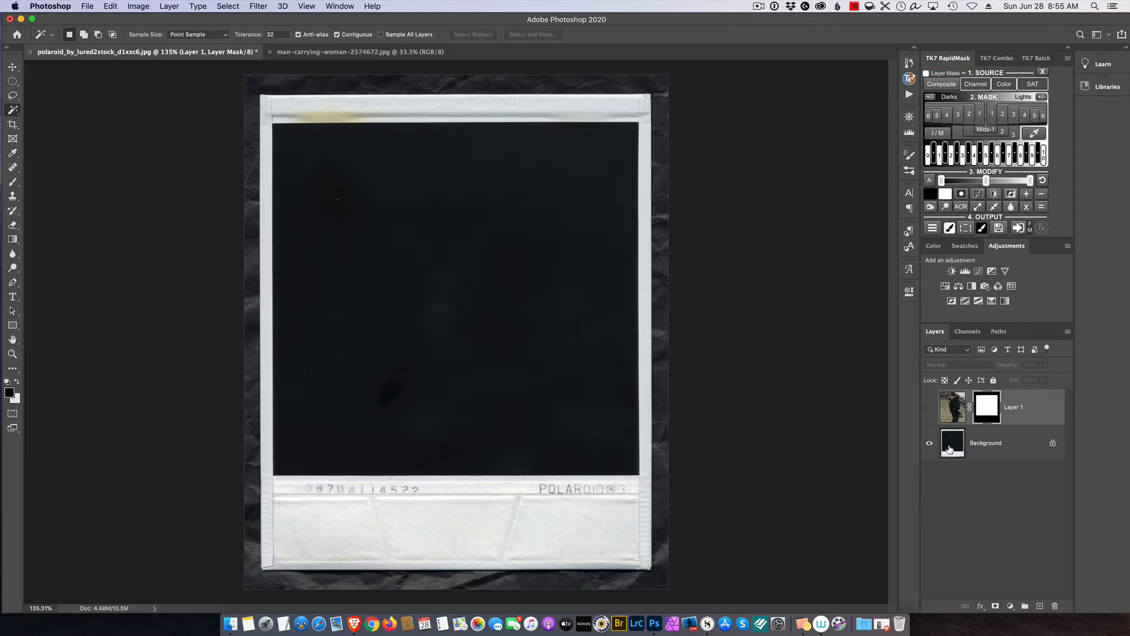
pyautogui.click(929, 409)
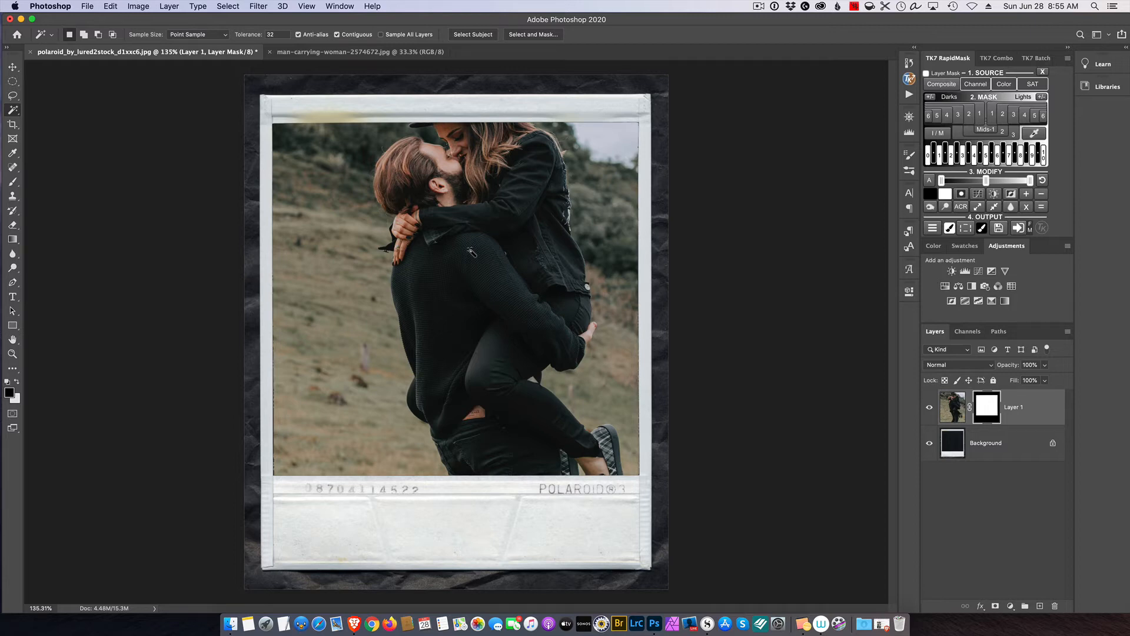
# Try to move the couple photo with its layer mask still linked, and undo the move
pyautogui.click(16, 68)
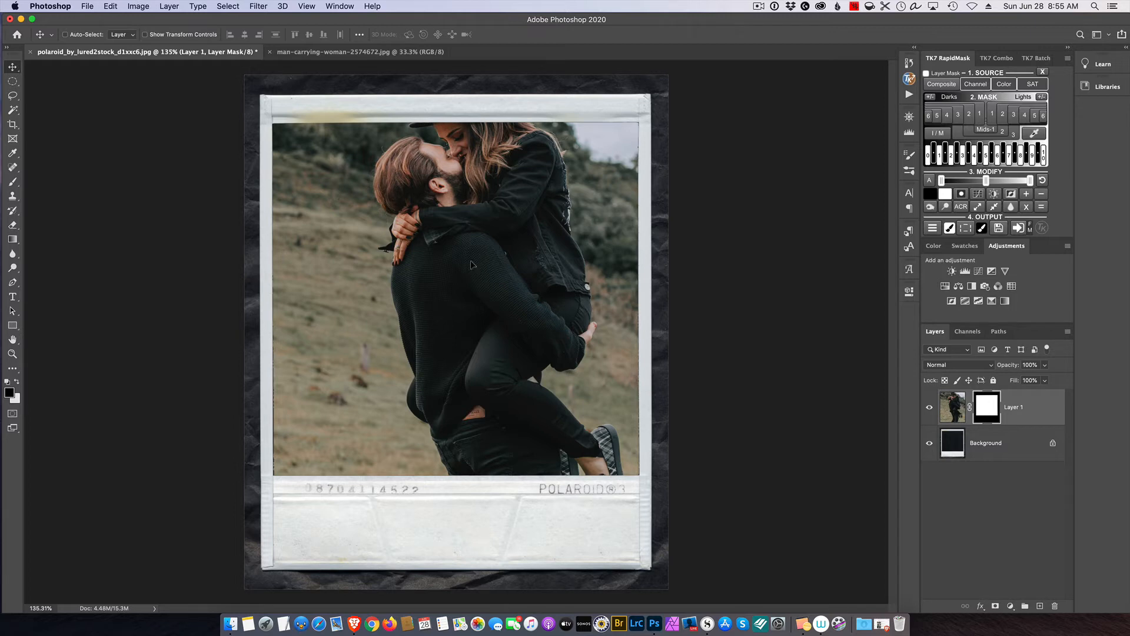
pyautogui.moveTo(492, 262); pyautogui.dragTo(398, 291)
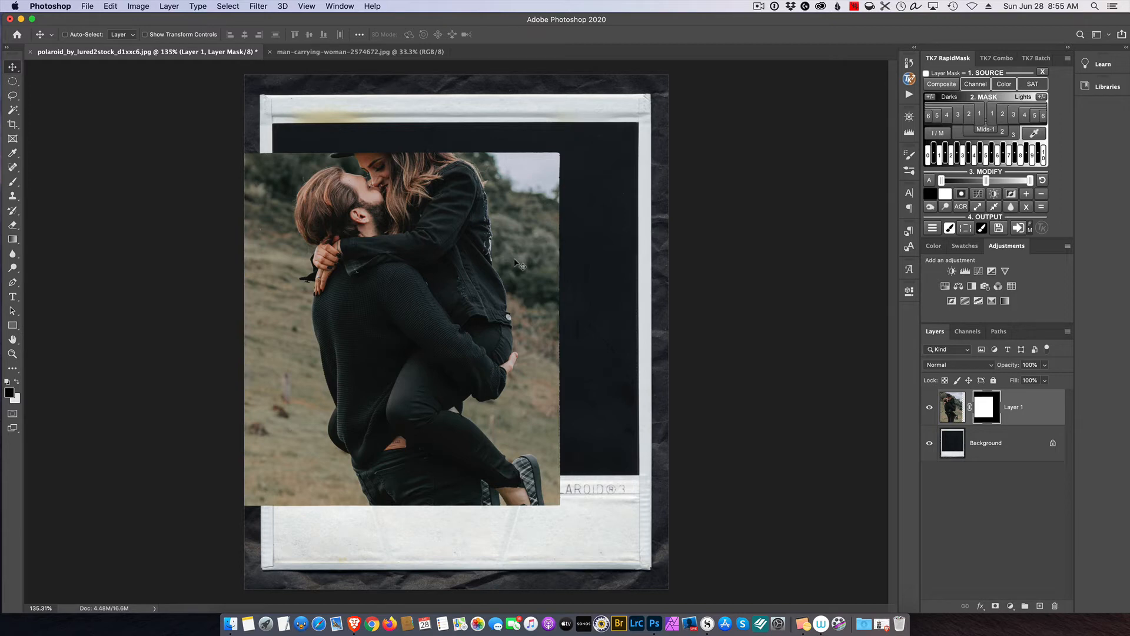
pyautogui.press('super+z')
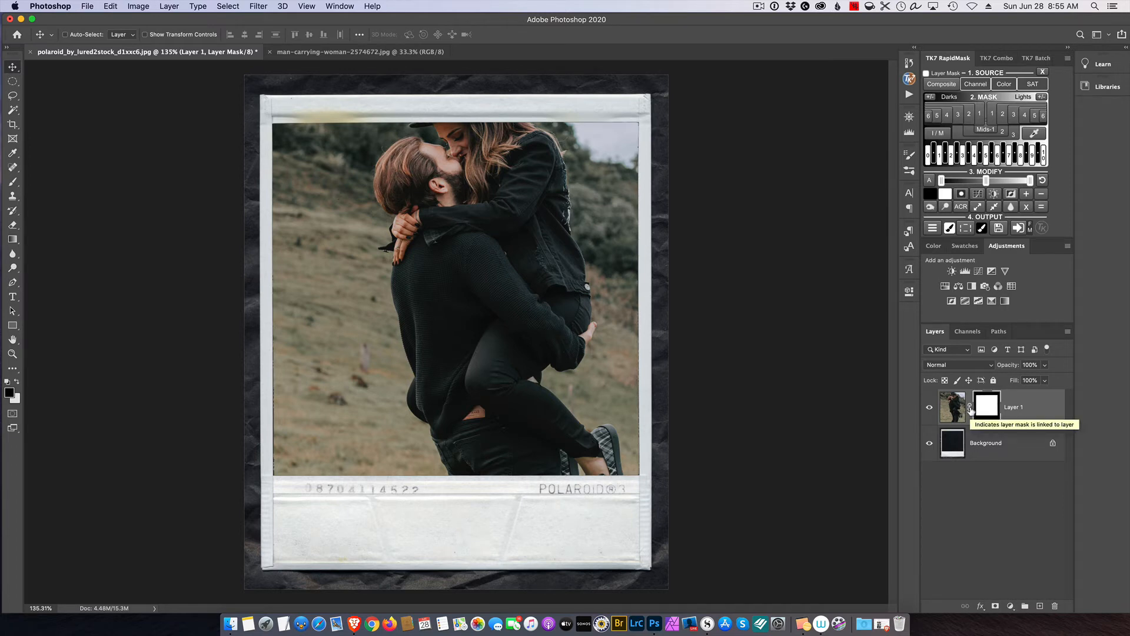
# Unlink the mask from Layer 1 and reposition only the photo lower in the frame so the woman's whole hat shows
pyautogui.click(970, 409)
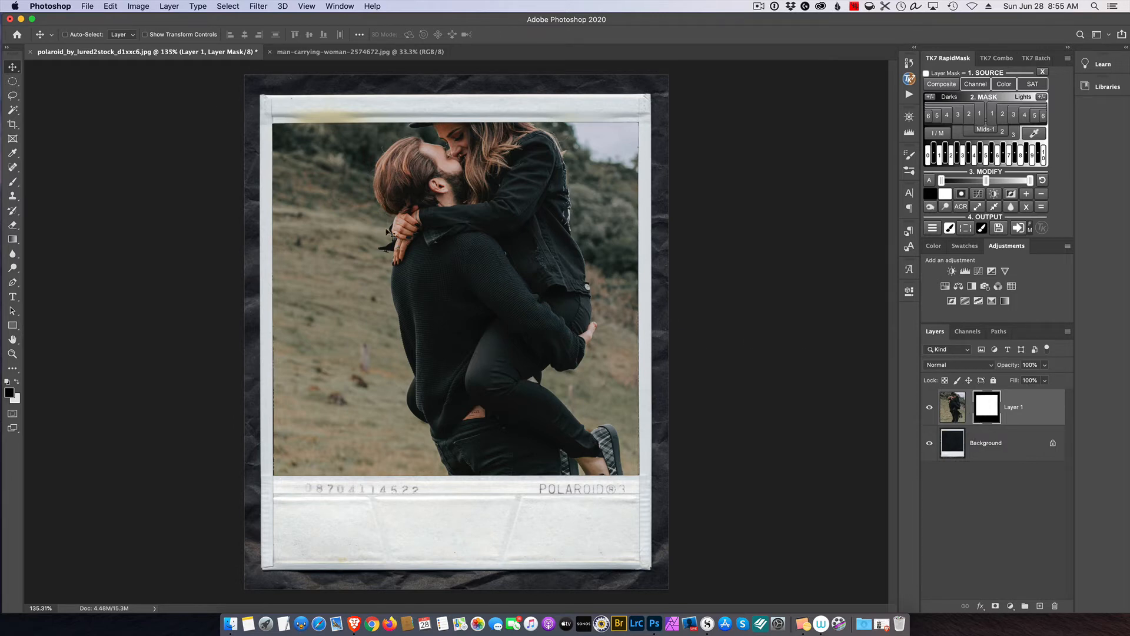
pyautogui.moveTo(471, 221)
pyautogui.mouseDown()
pyautogui.moveTo(458, 252)
pyautogui.moveTo(465, 223)
pyautogui.mouseUp()
pyautogui.press('super+z')
pyautogui.click(953, 410)
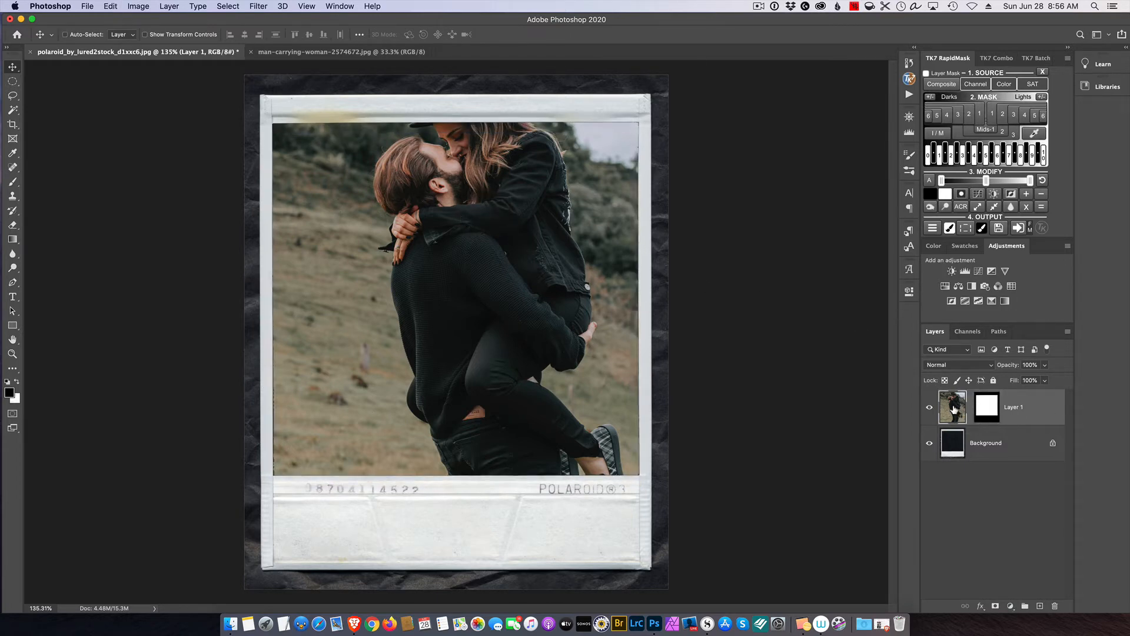
pyautogui.moveTo(493, 253); pyautogui.dragTo(471, 304)
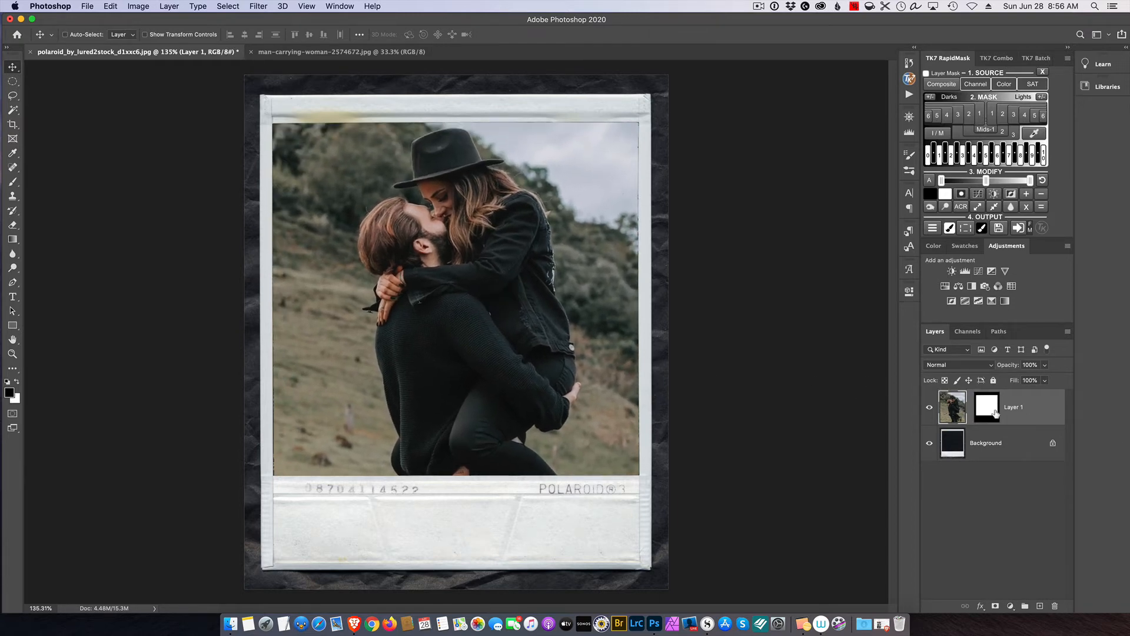
pyautogui.moveTo(545, 267); pyautogui.dragTo(543, 268)
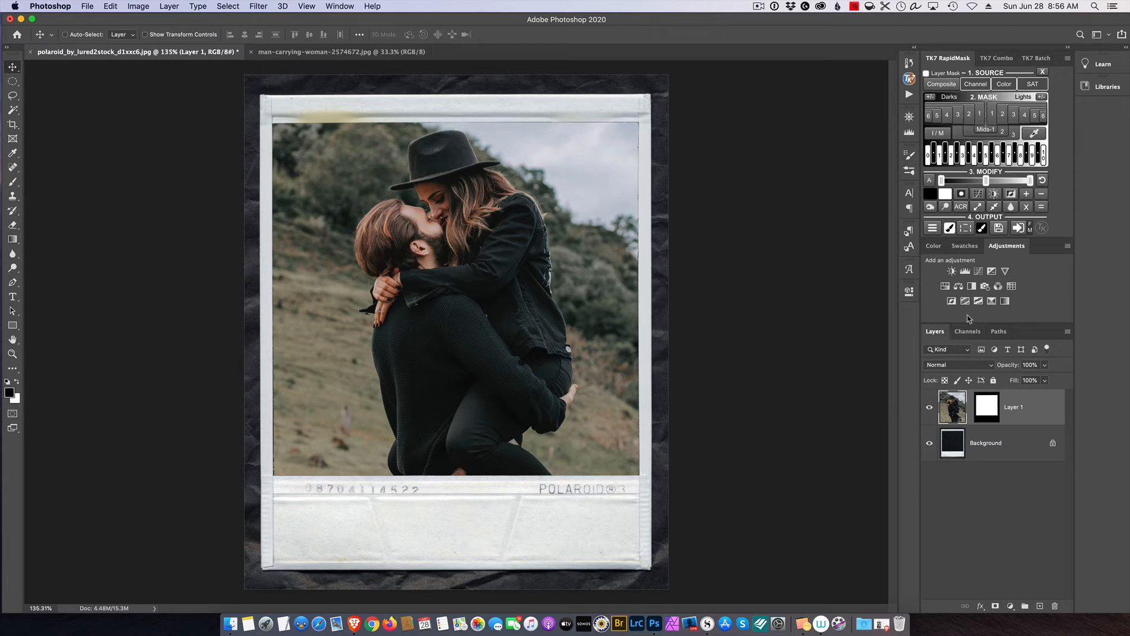
# Add a Curves adjustment clipped to Layer 1 and raise its black point to output 46 to fade the shadows
pyautogui.click(979, 272)
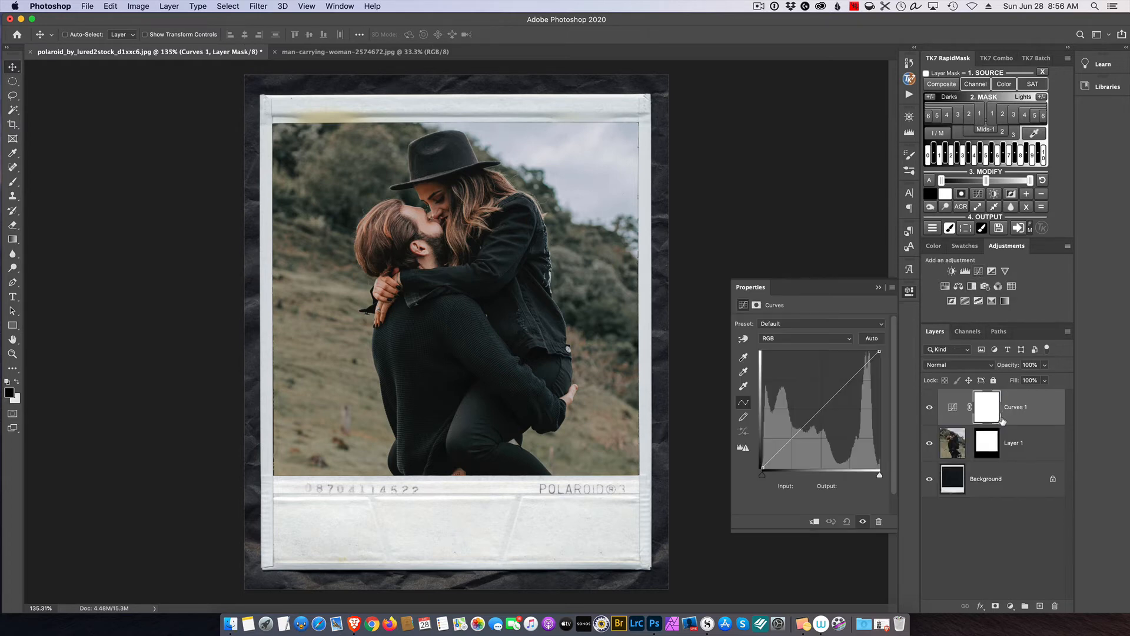
pyautogui.click(815, 522)
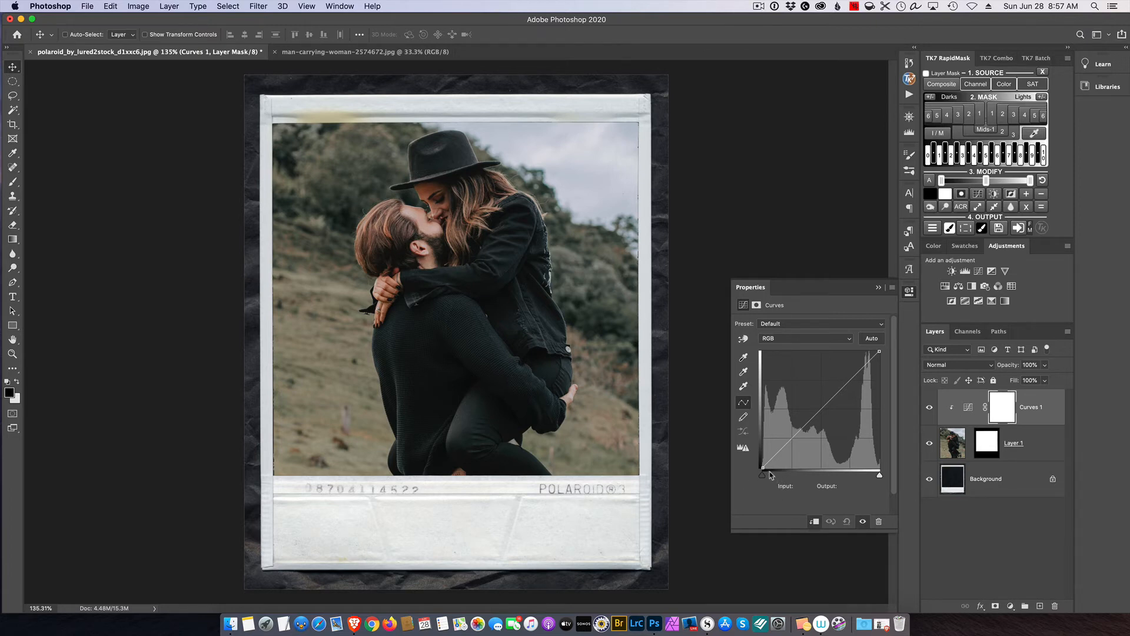
pyautogui.moveTo(763, 468)
pyautogui.mouseDown()
pyautogui.moveTo(758, 437)
pyautogui.moveTo(760, 450)
pyautogui.mouseUp()
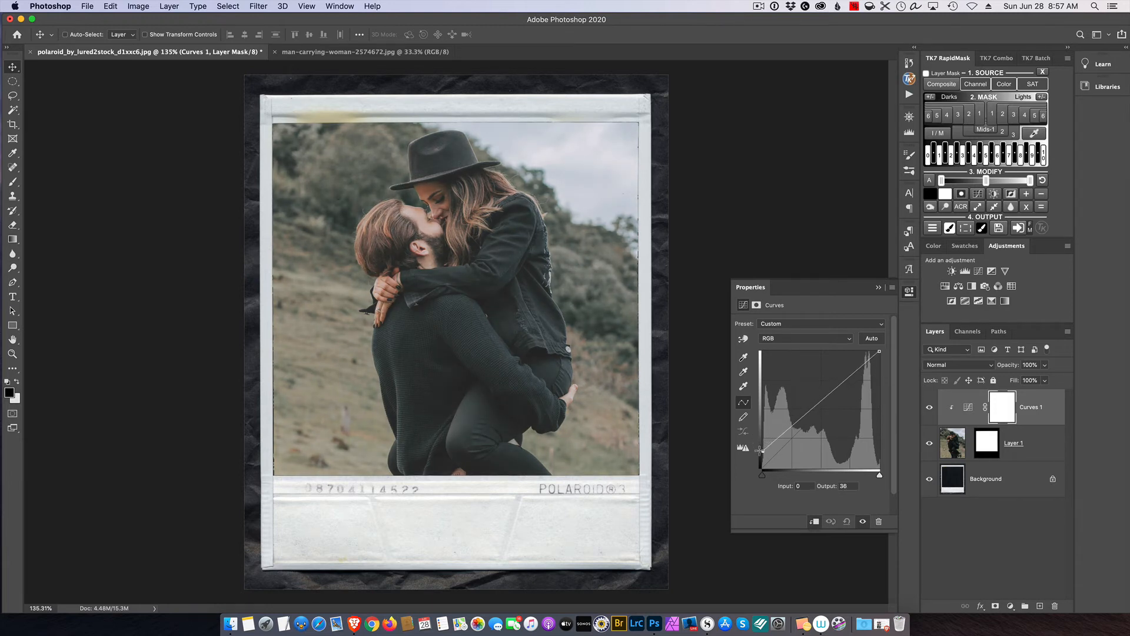
pyautogui.moveTo(759, 450); pyautogui.dragTo(759, 447)
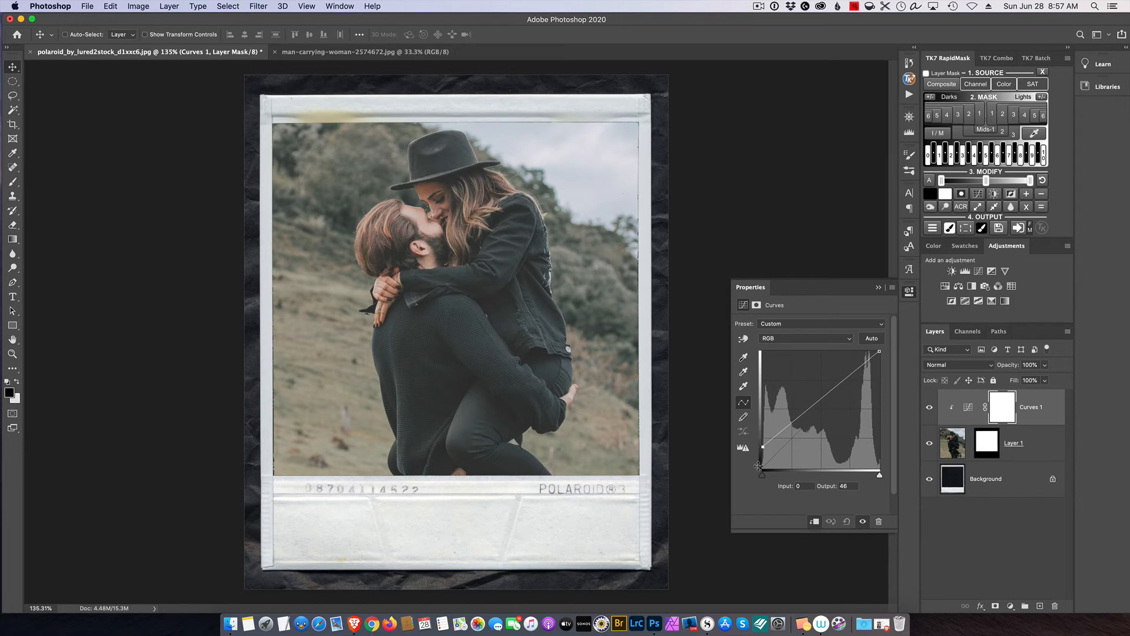
pyautogui.click(928, 412)
pyautogui.click(928, 410)
pyautogui.click(928, 412)
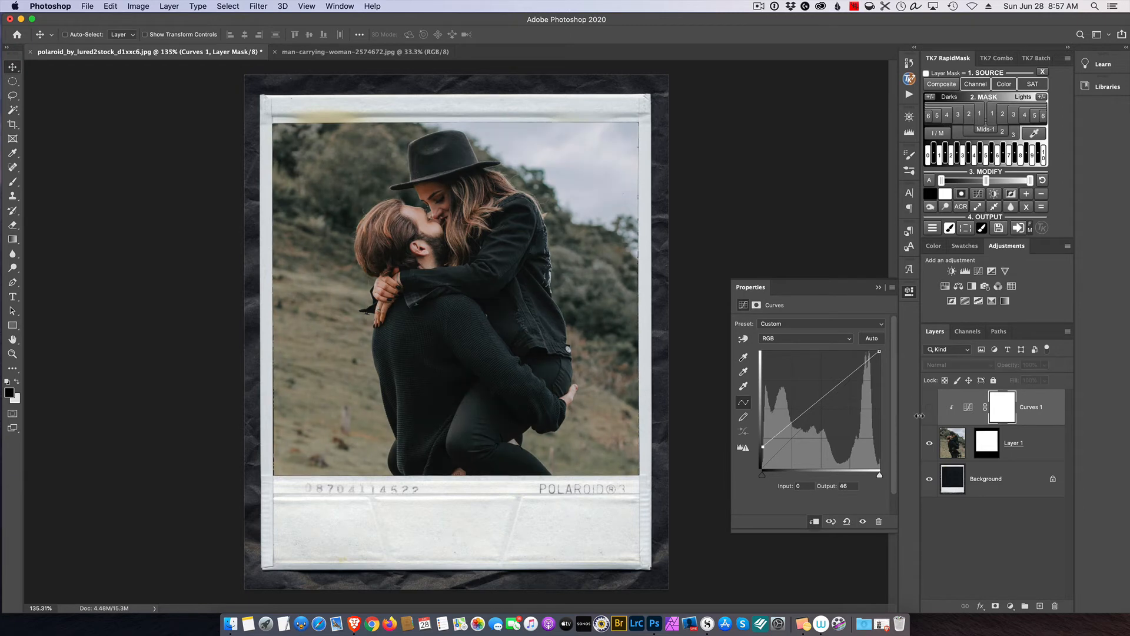
pyautogui.click(929, 411)
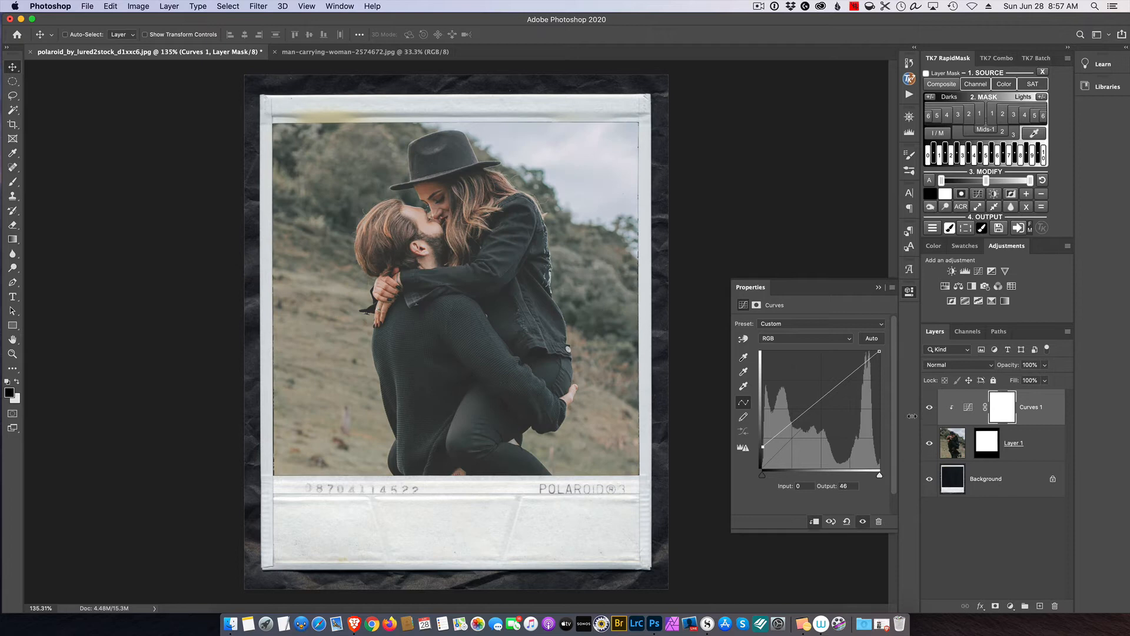
# Shape the curve into an S with points at input 66, output 83 and input 168, output 203
pyautogui.click(790, 423)
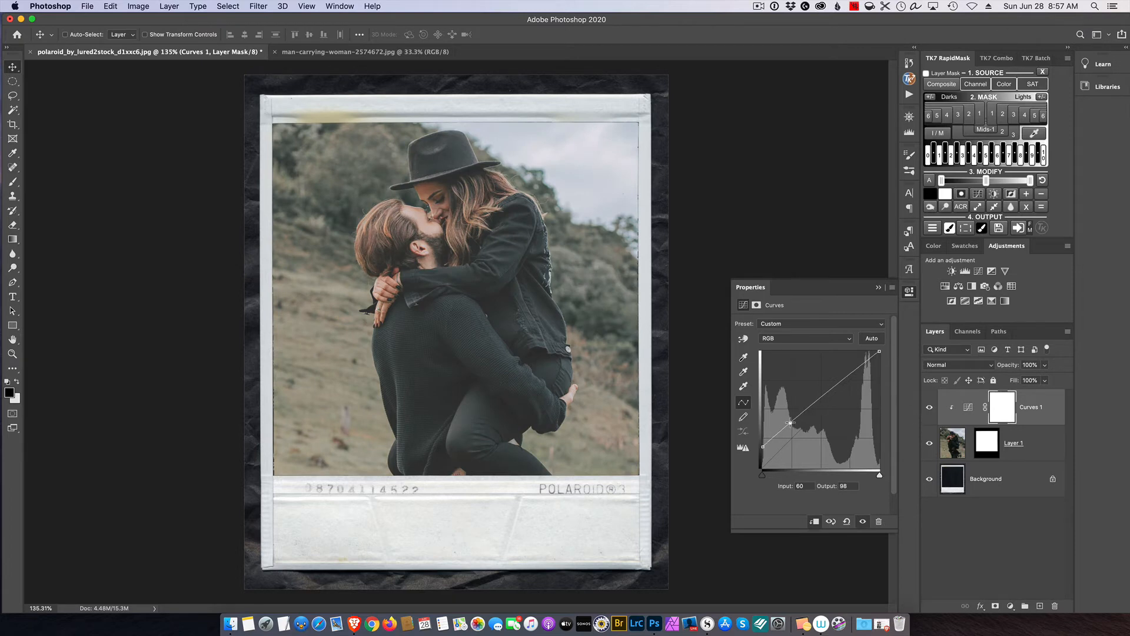
pyautogui.click(845, 378)
pyautogui.moveTo(846, 379); pyautogui.dragTo(839, 375)
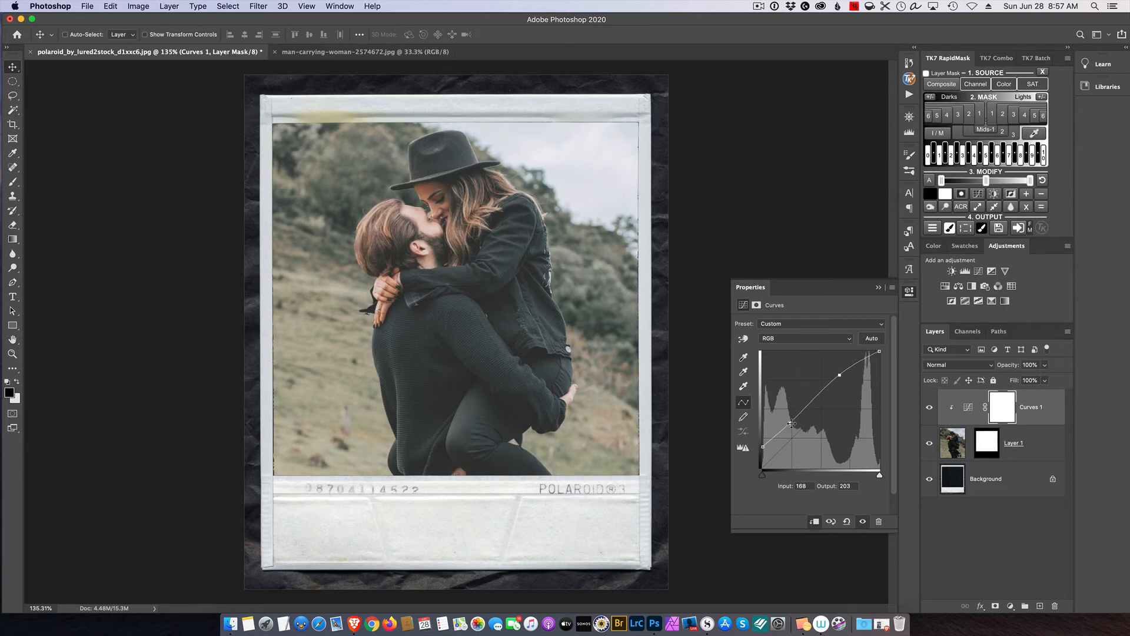
pyautogui.moveTo(790, 423); pyautogui.dragTo(793, 431)
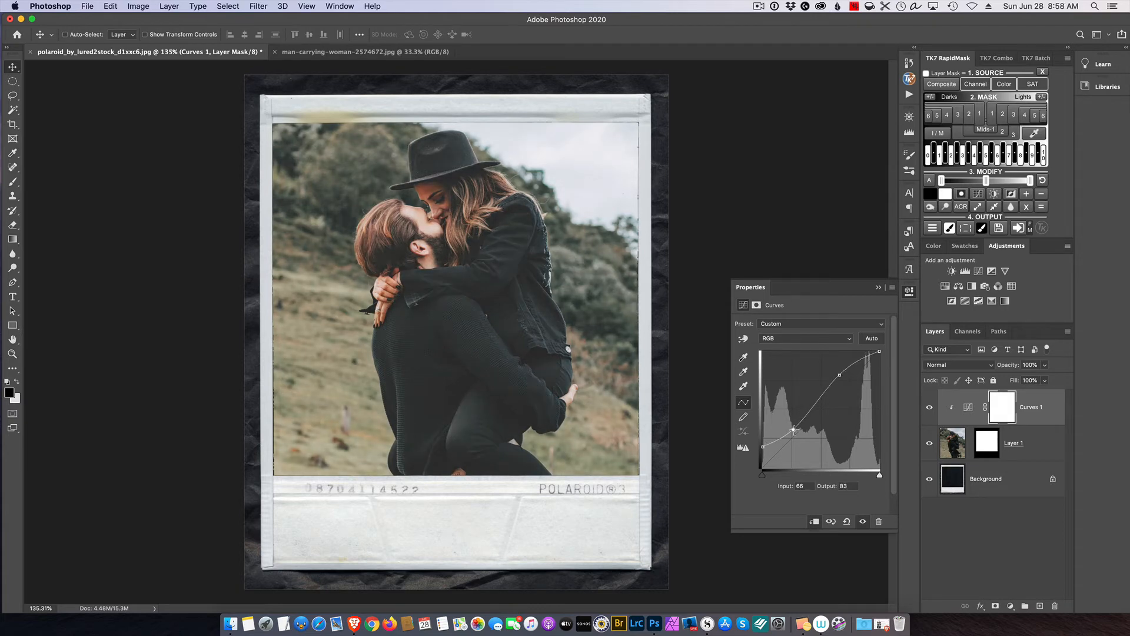
pyautogui.click(931, 407)
pyautogui.click(930, 409)
pyautogui.click(880, 291)
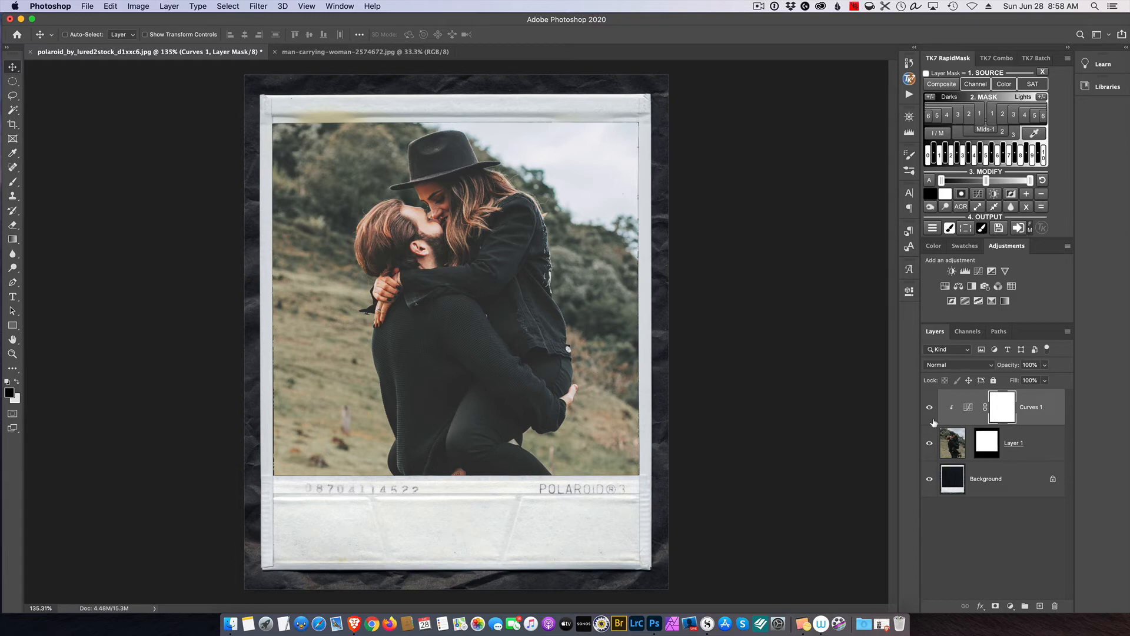
# Select Layer 1's layer mask and open the Gaussian Blur filter for it, keeping the photo's upper corner in view
pyautogui.scroll(2, 673, 296)
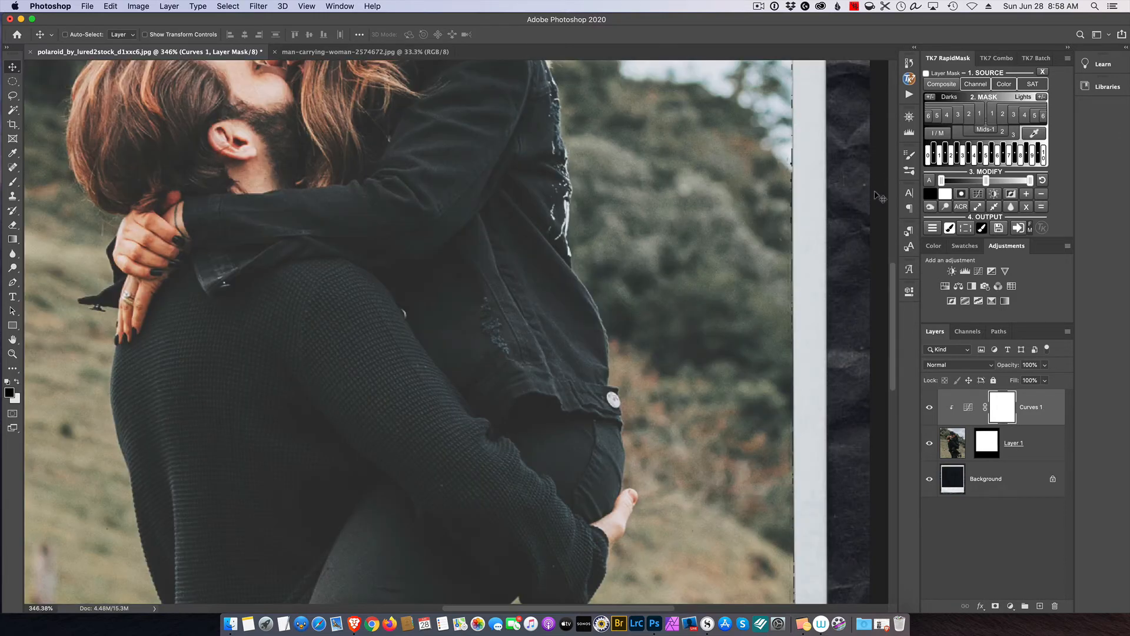
pyautogui.scroll(5, 767, 148)
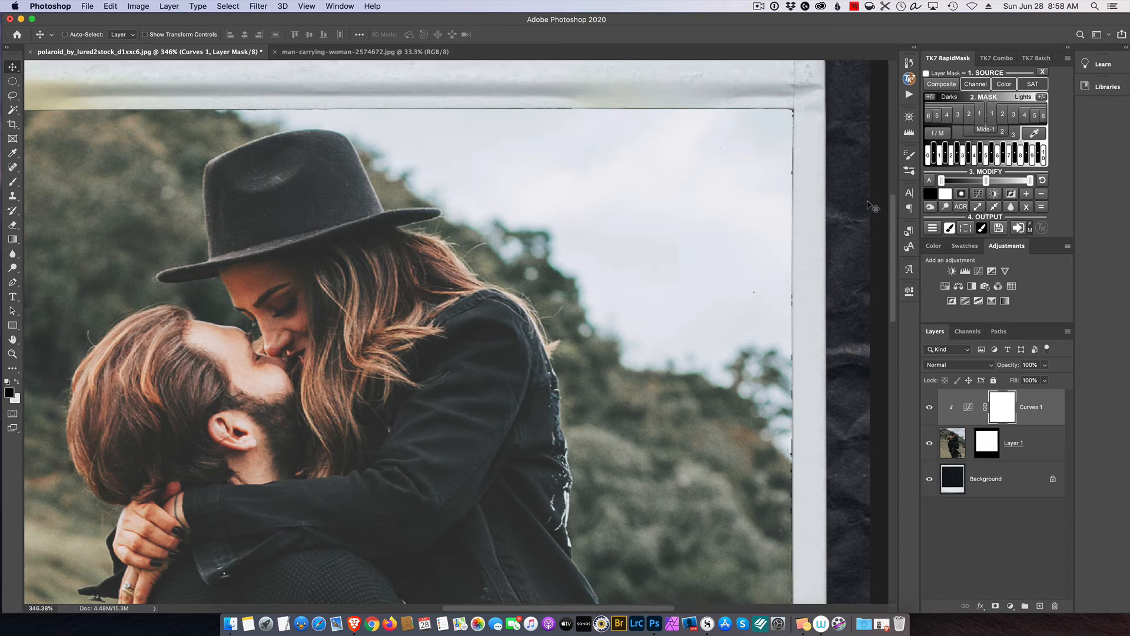
pyautogui.click(1028, 451)
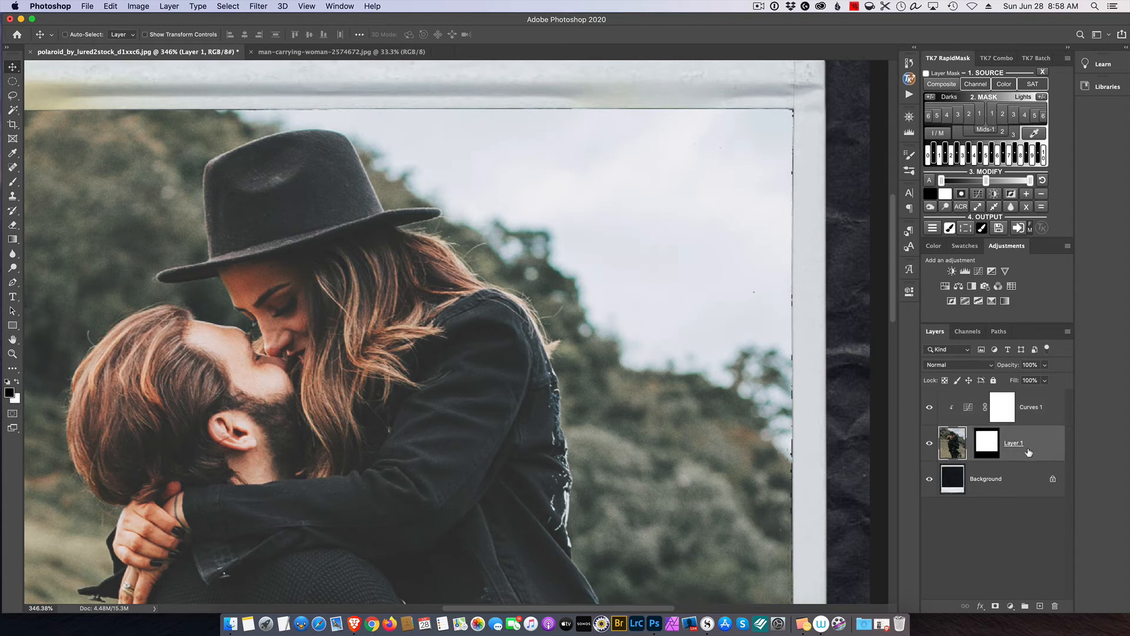
pyautogui.click(987, 445)
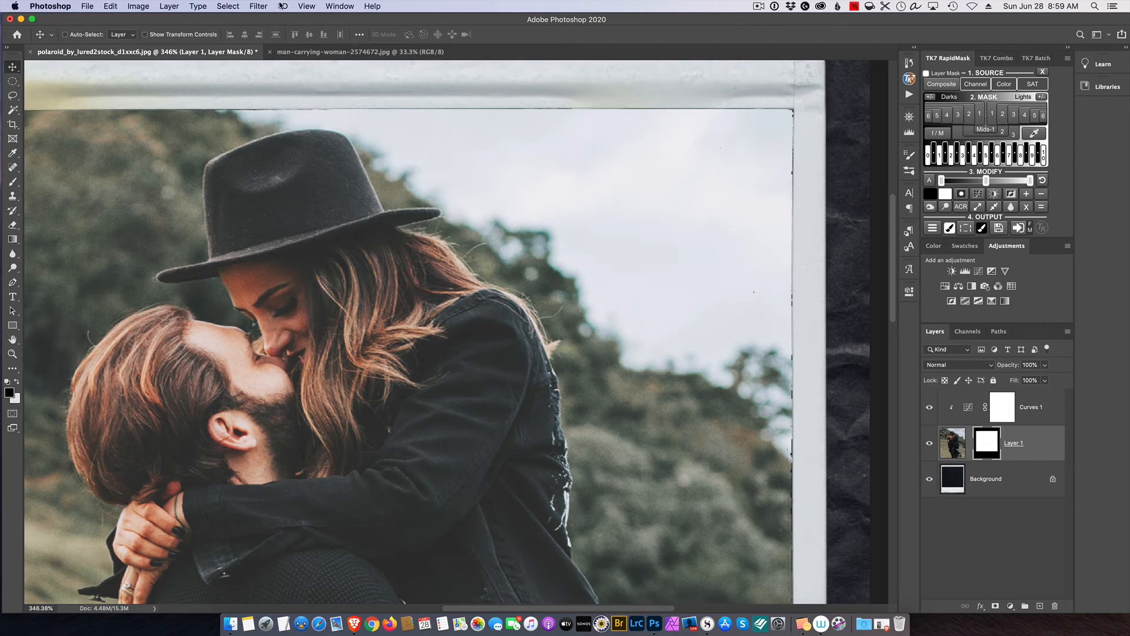
pyautogui.click(257, 6)
pyautogui.moveTo(302, 139)
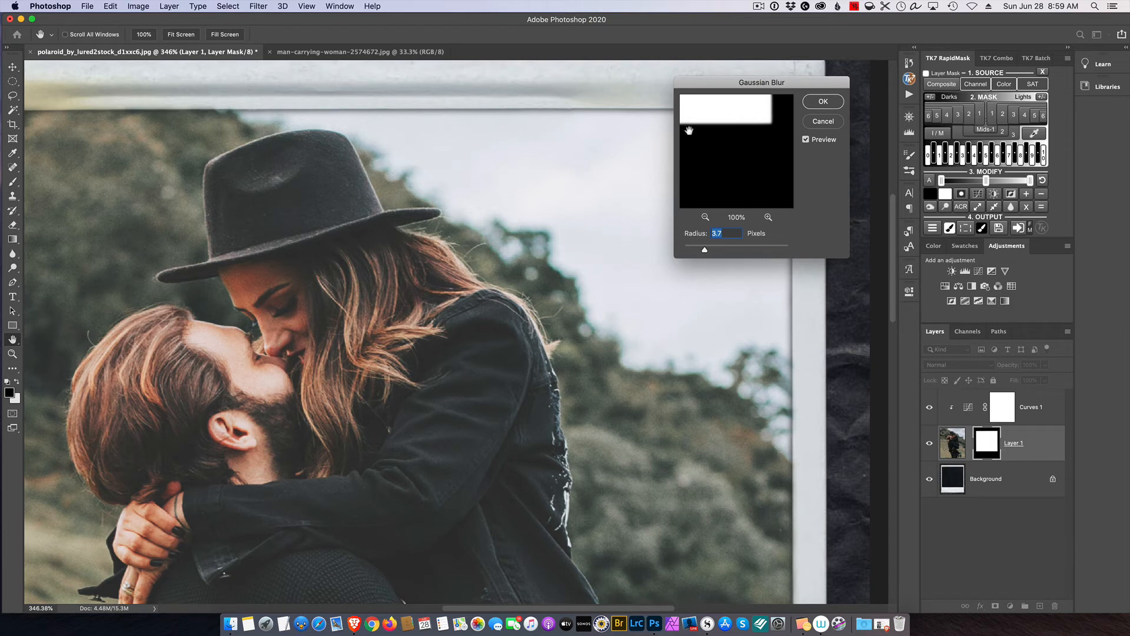
pyautogui.moveTo(737, 82); pyautogui.dragTo(539, 177)
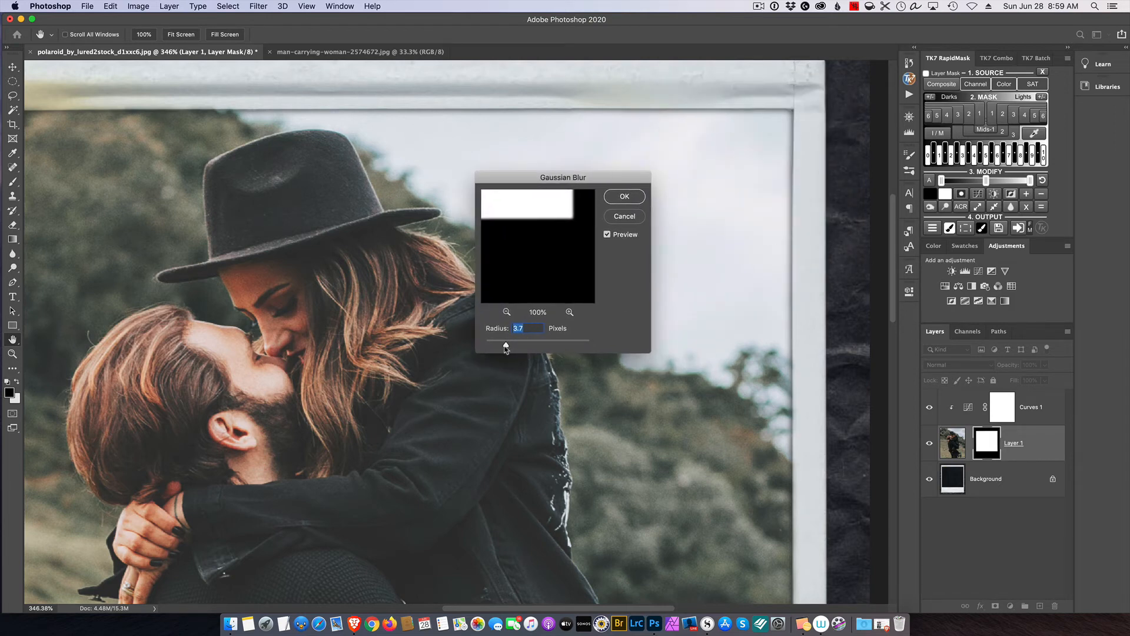
# Soften the mask's edges with a Gaussian Blur radius of 3.4 pixels, comparing the photo's border with and without the preview
pyautogui.click(608, 235)
pyautogui.click(608, 235)
pyautogui.moveTo(509, 343)
pyautogui.mouseDown()
pyautogui.moveTo(484, 342)
pyautogui.moveTo(504, 344)
pyautogui.mouseUp()
pyautogui.click(608, 235)
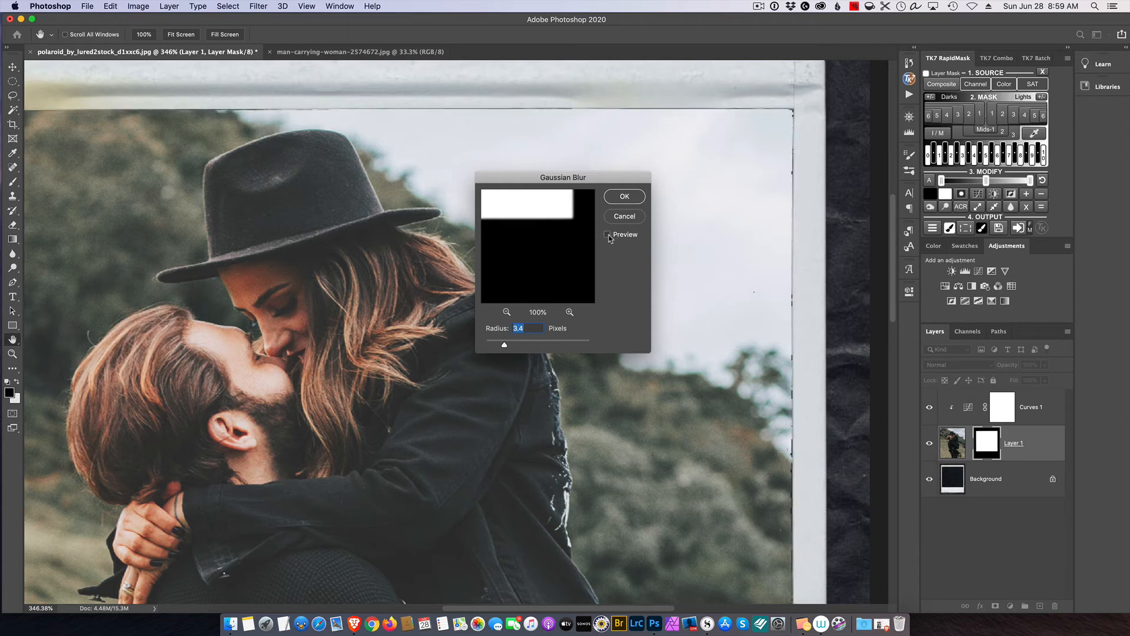
pyautogui.click(608, 235)
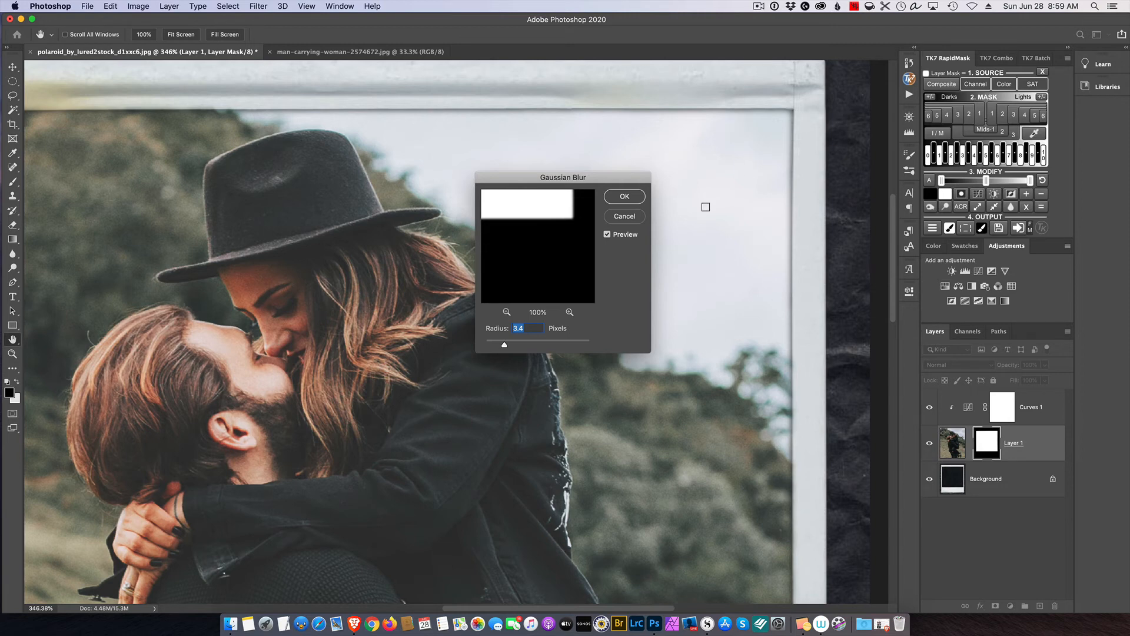
pyautogui.click(608, 235)
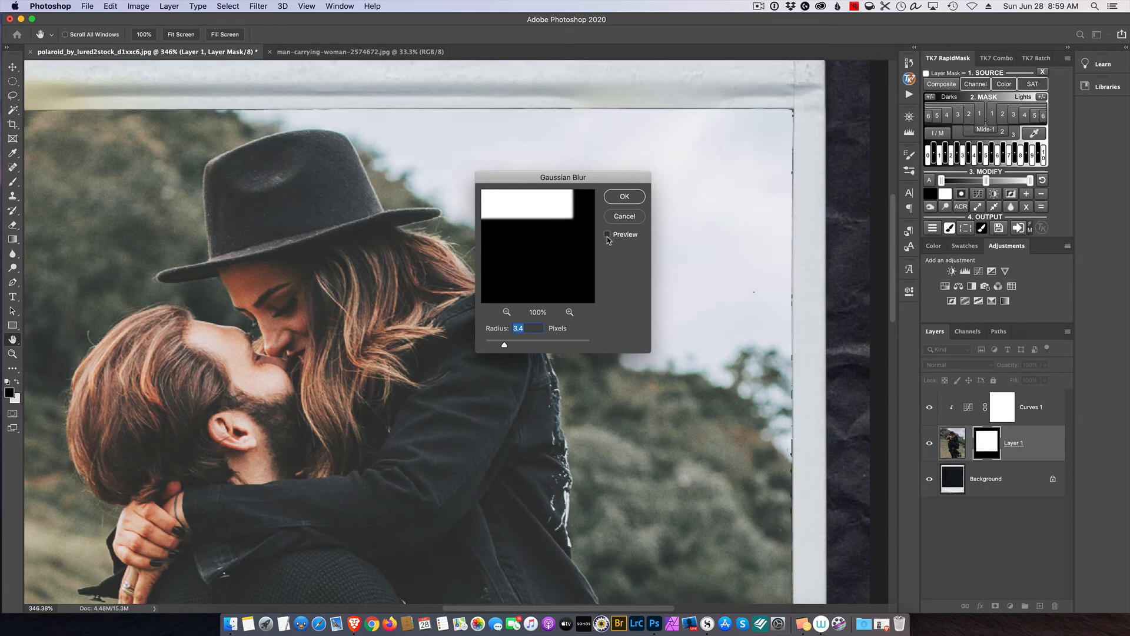
pyautogui.click(608, 235)
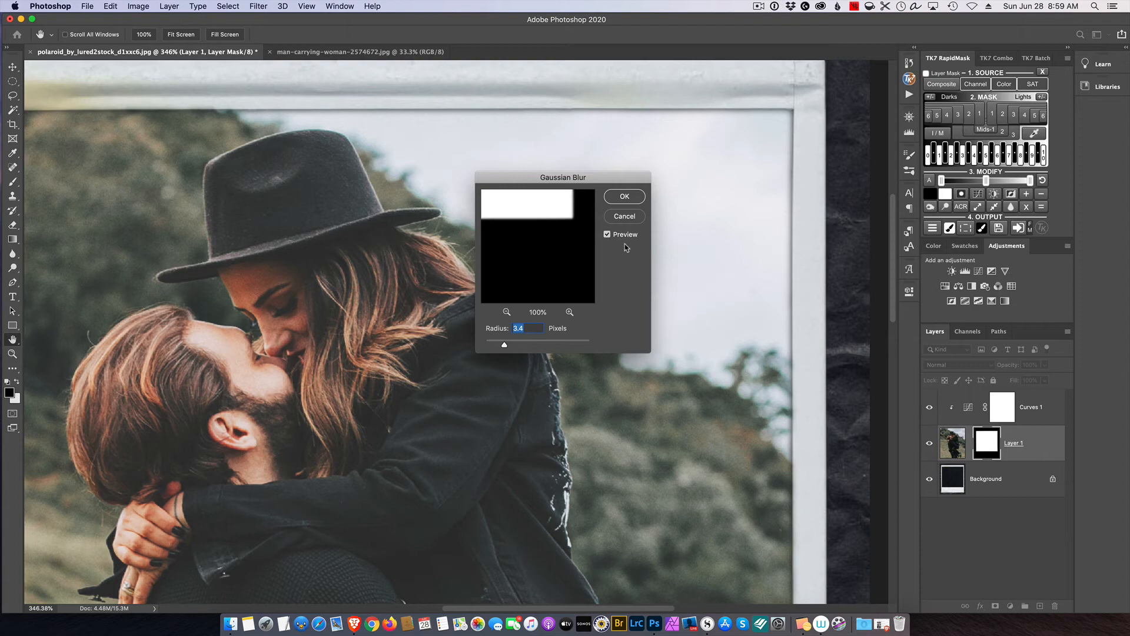
pyautogui.click(624, 197)
pyautogui.press('super+0')
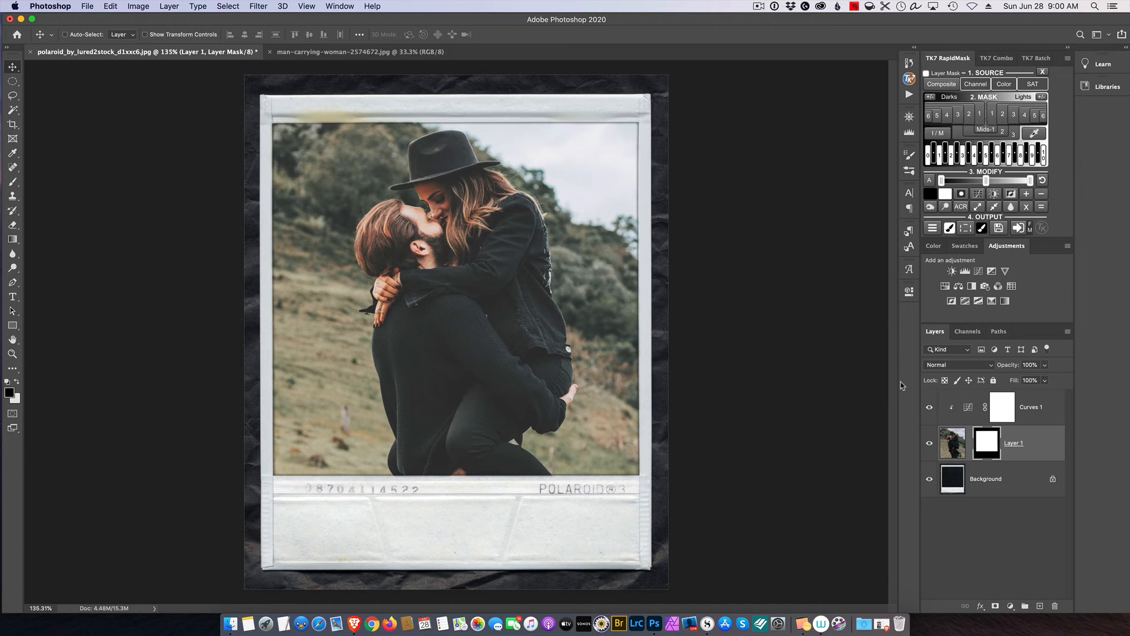
# Add a new empty layer above the Curves 1 adjustment for a text caption
pyautogui.click(1051, 406)
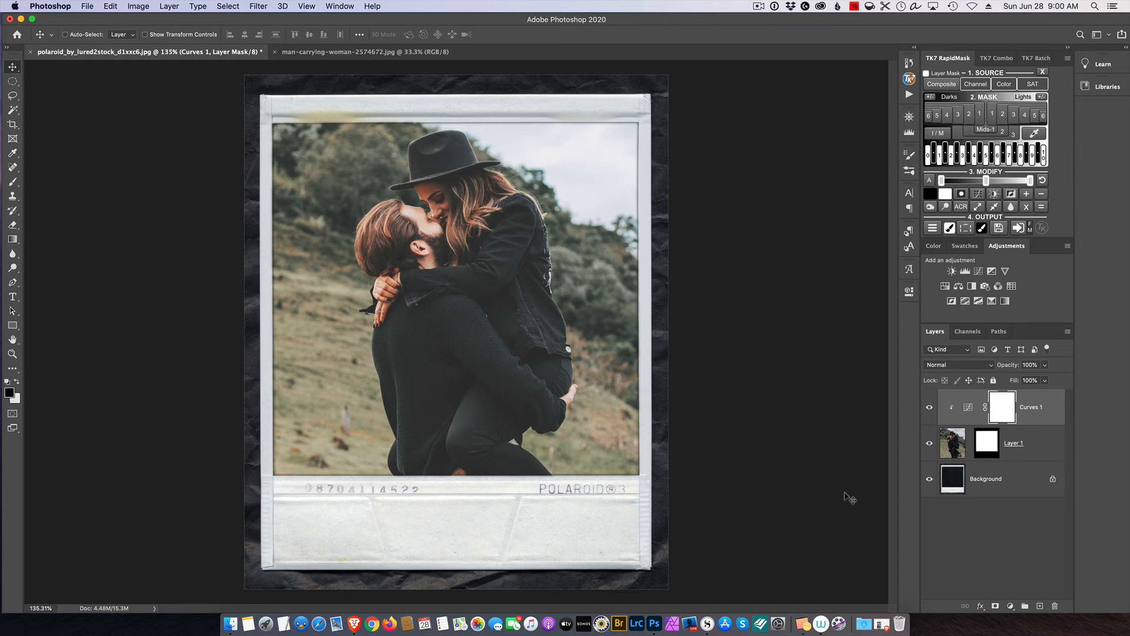
pyautogui.click(987, 487)
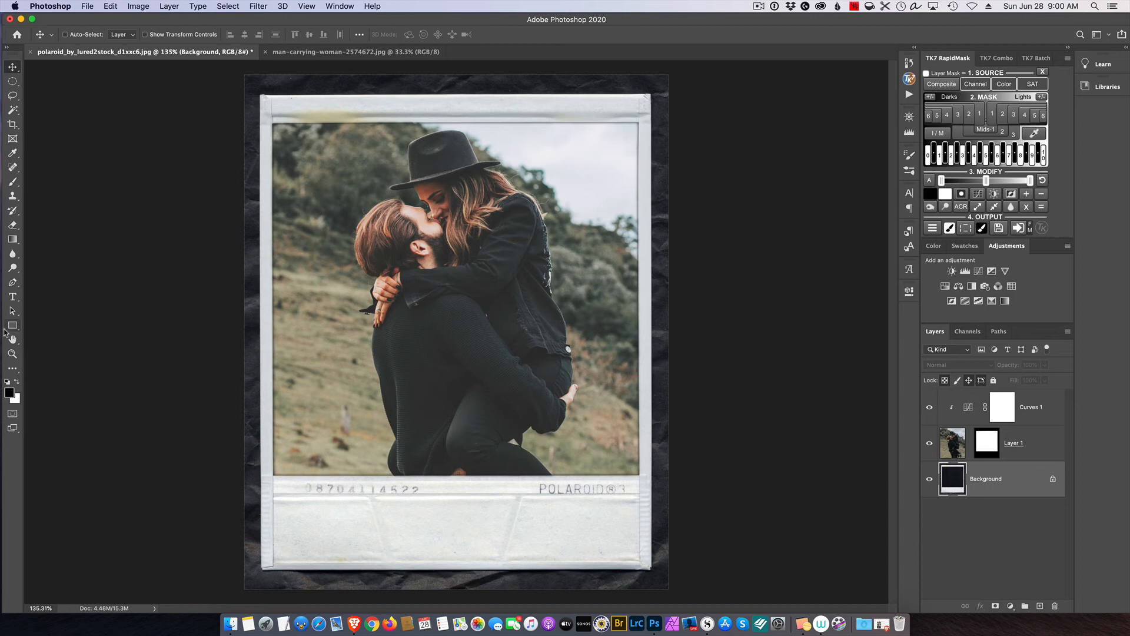
pyautogui.click(13, 297)
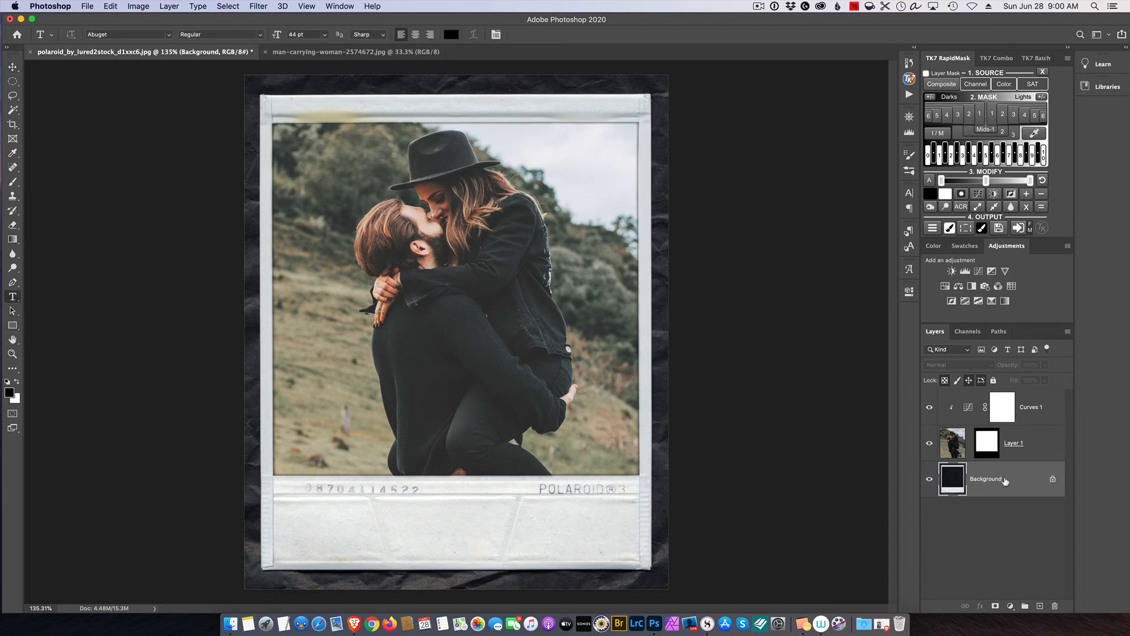
pyautogui.click(1034, 410)
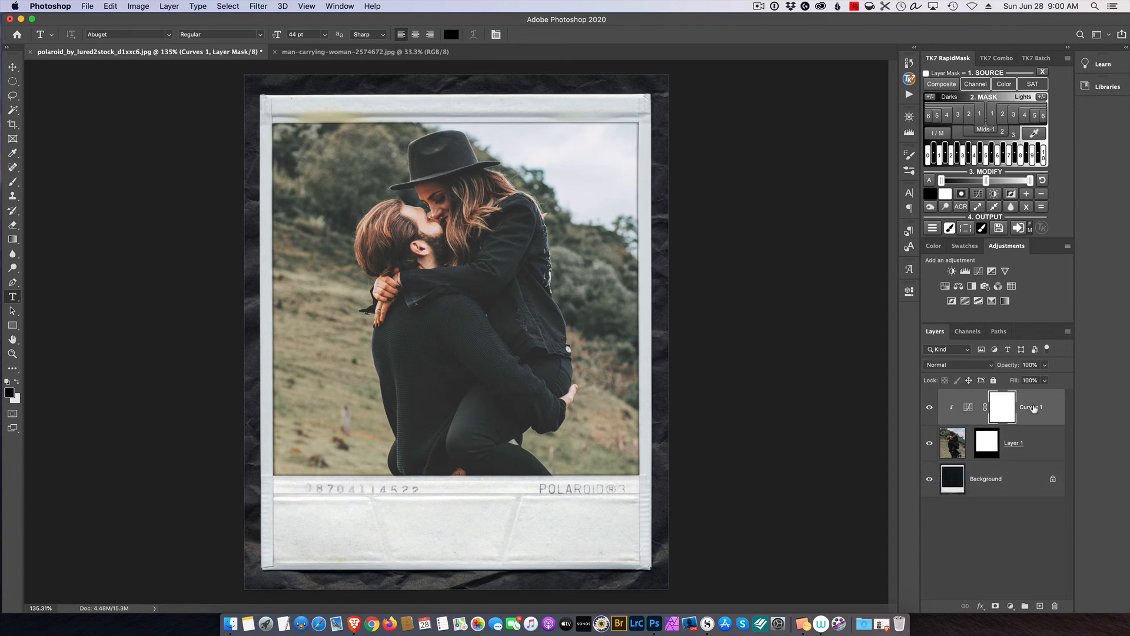
pyautogui.click(1037, 607)
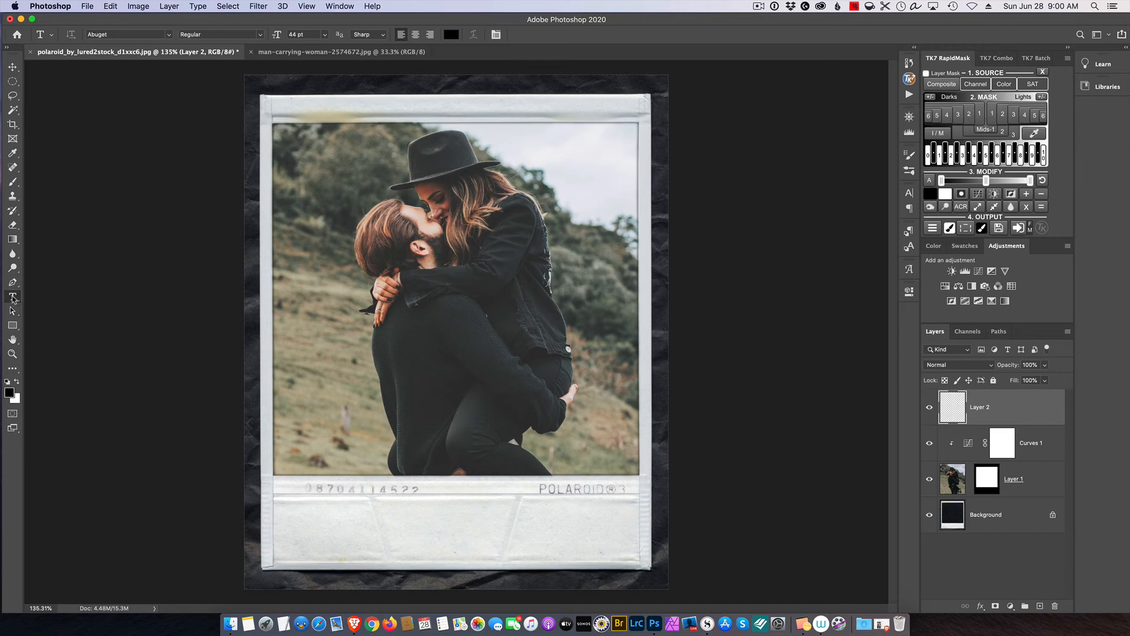
# Write the caption "Forever Young!" on the new layer and position it in the blank lower border of the Polaroid frame
pyautogui.click(333, 517)
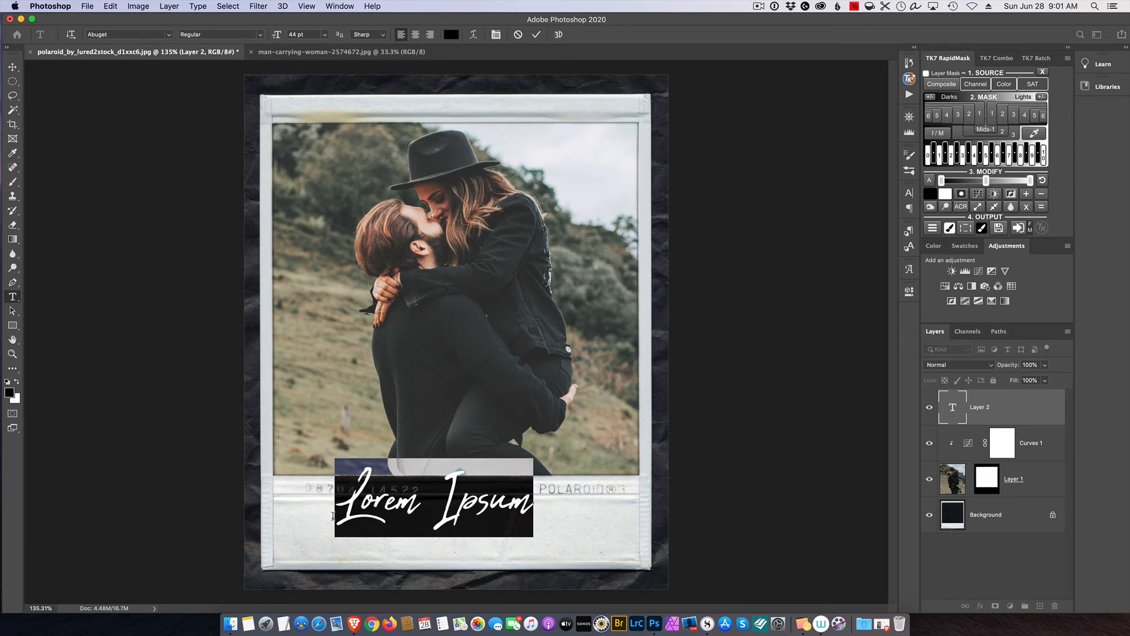
pyautogui.write('Fo')
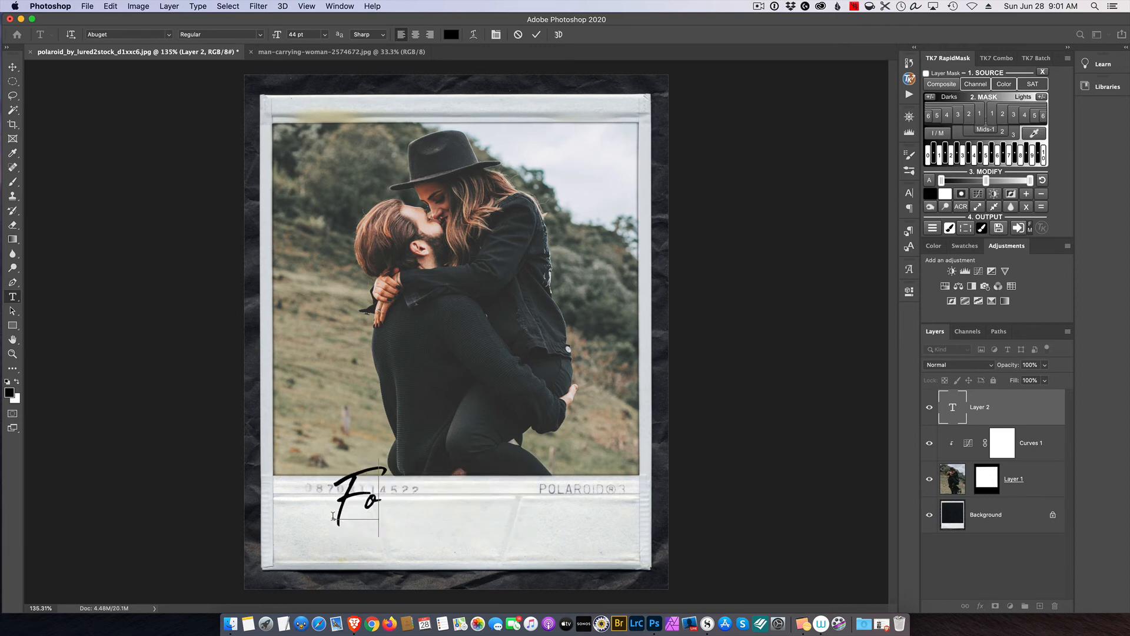
pyautogui.write('reve')
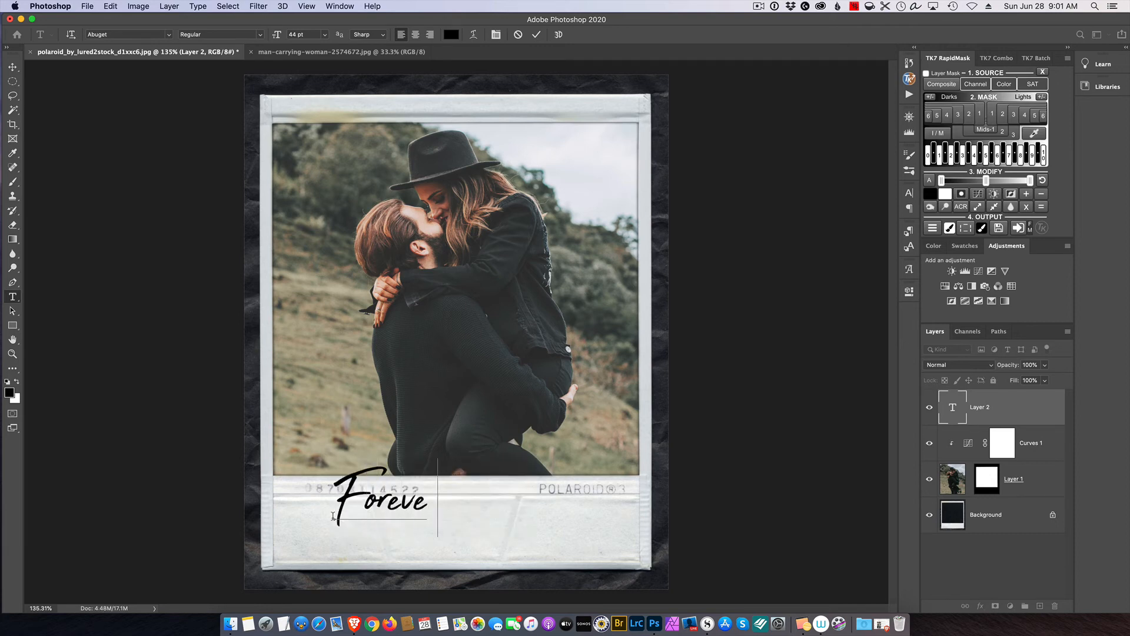
pyautogui.write('r Youn')
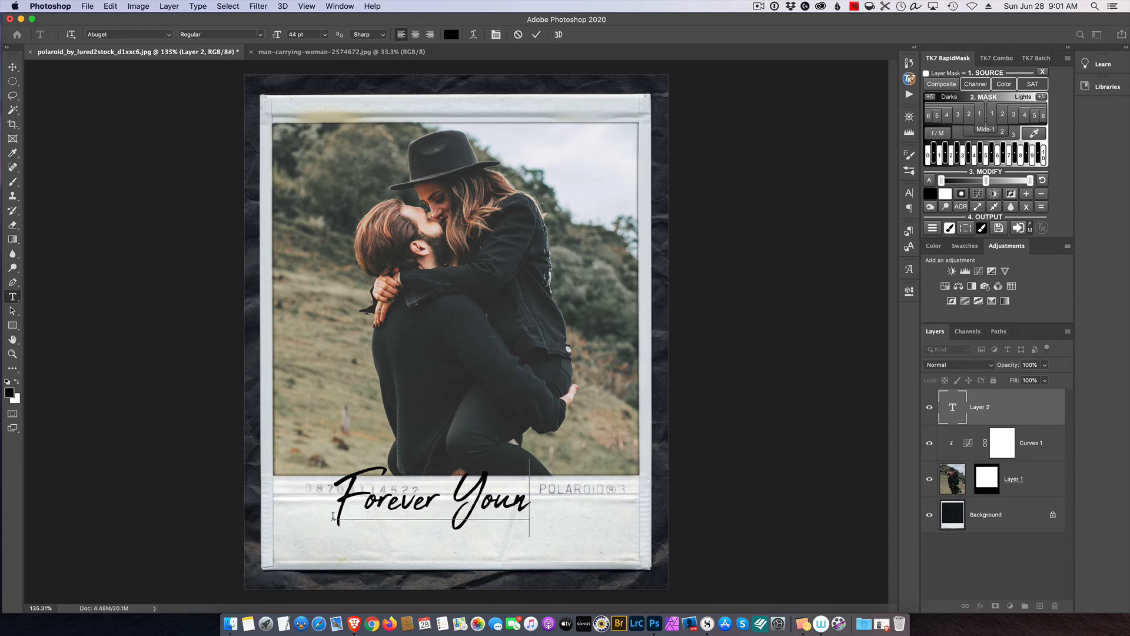
pyautogui.write('g!')
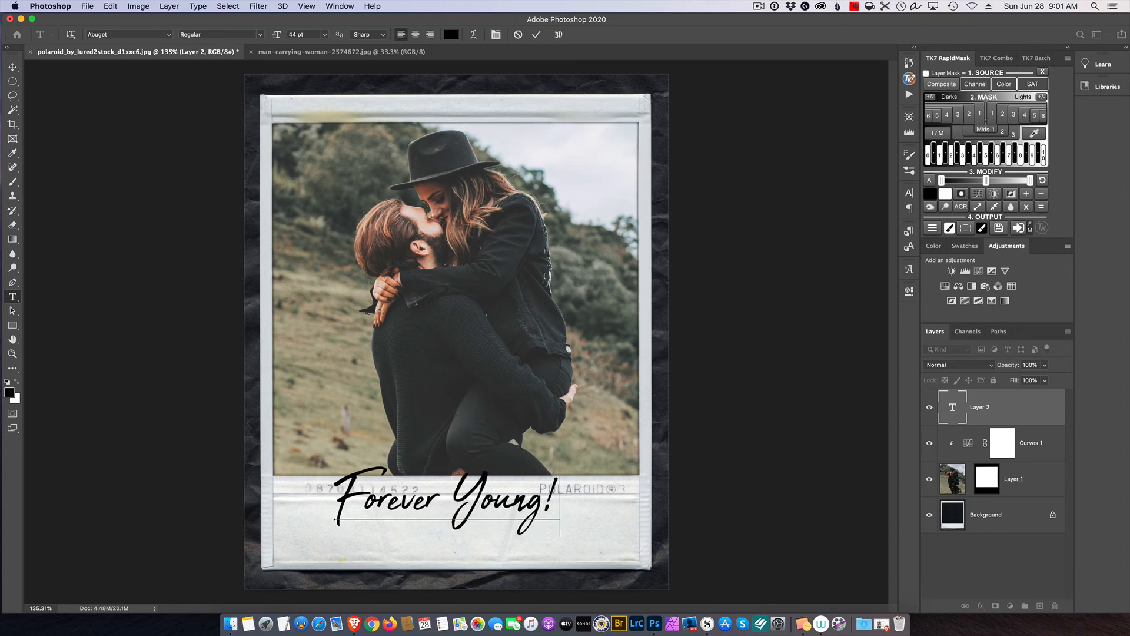
pyautogui.click(12, 66)
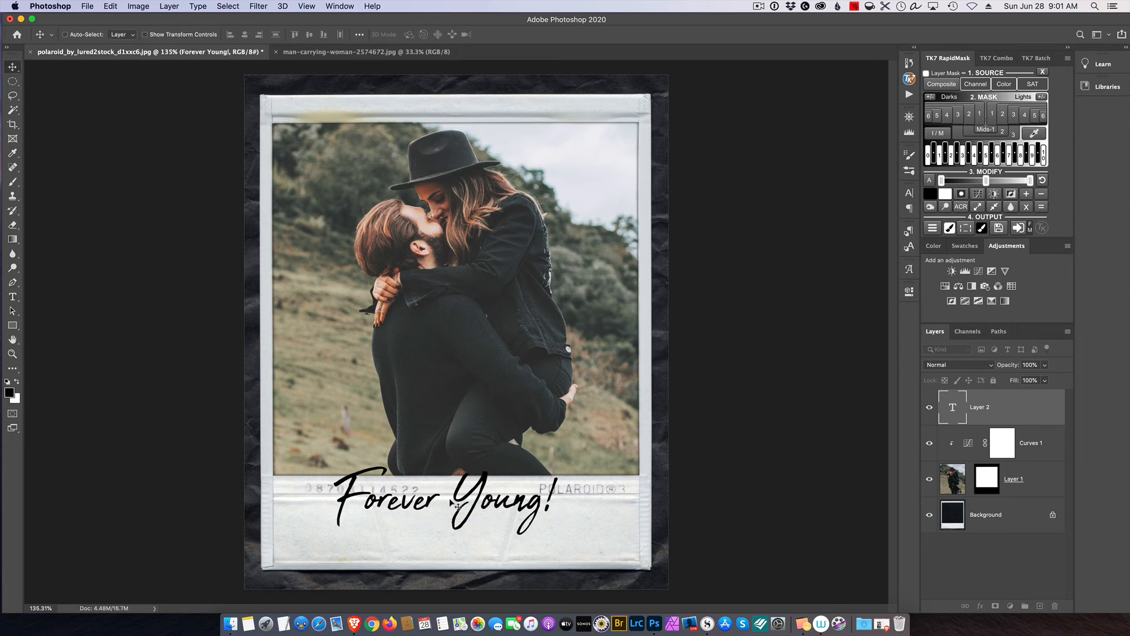
pyautogui.moveTo(453, 505); pyautogui.dragTo(482, 528)
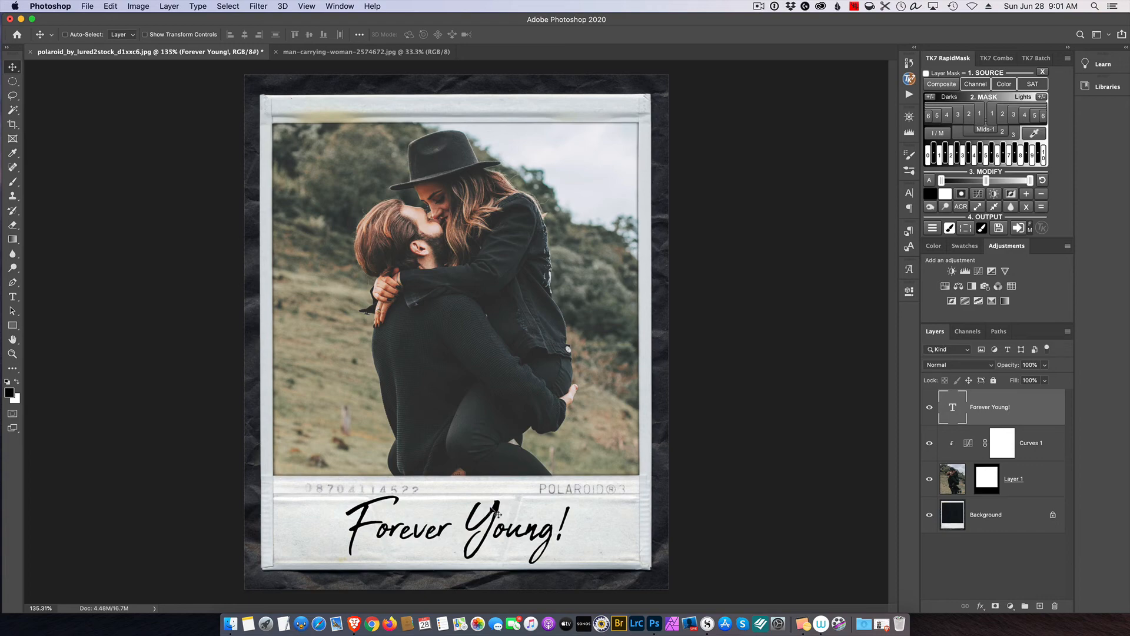
# Blend the caption into the paper texture by splitting its Blend If Underlying Layer white point to 231 / 255
pyautogui.scroll(3, 571, 493)
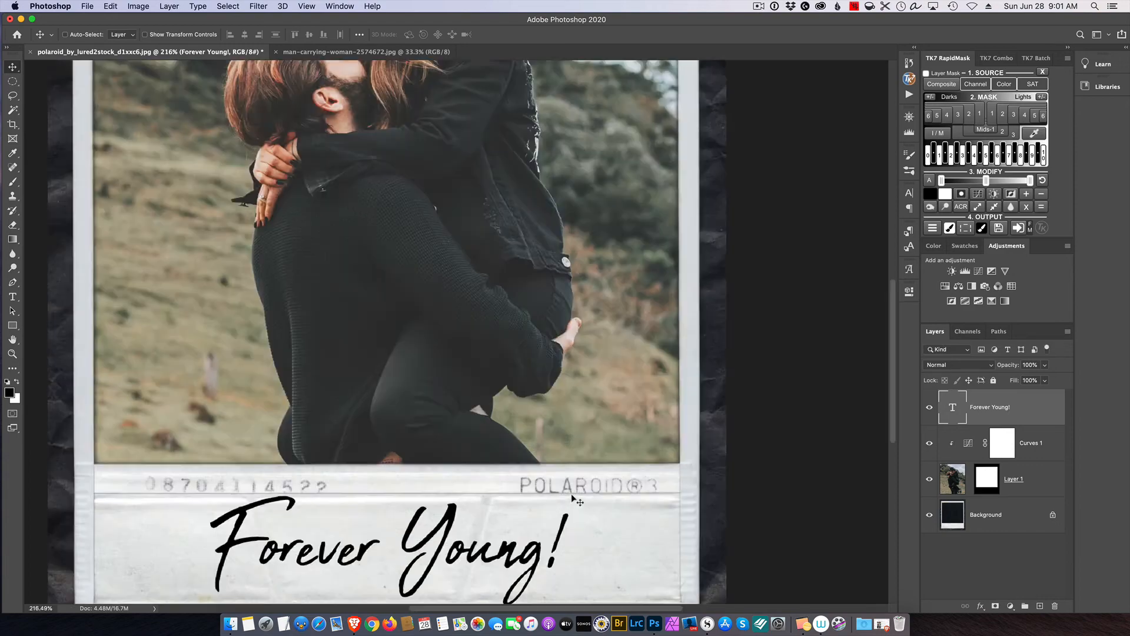
pyautogui.scroll(3, 571, 493)
pyautogui.moveTo(893, 340); pyautogui.dragTo(893, 387)
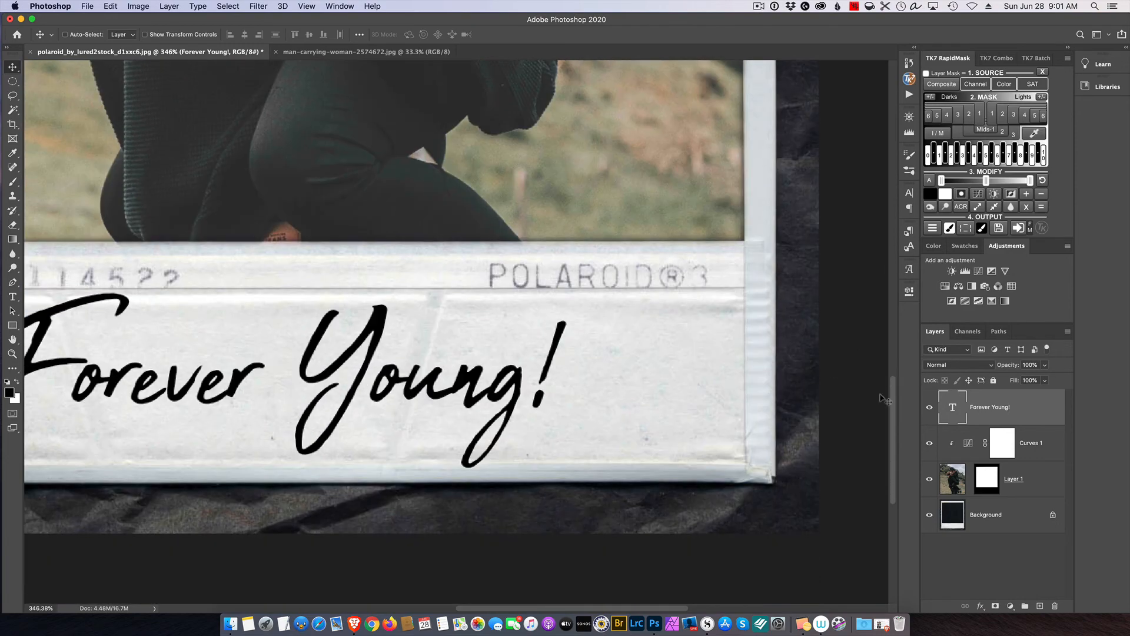
pyautogui.moveTo(477, 608); pyautogui.dragTo(417, 597)
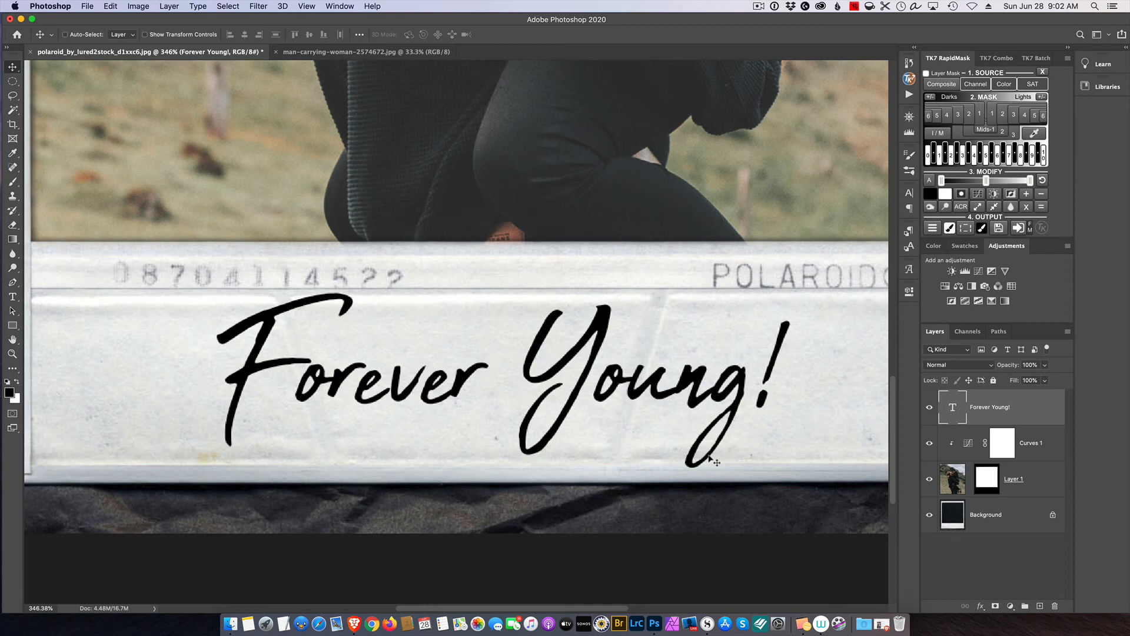
pyautogui.doubleClick(1039, 407)
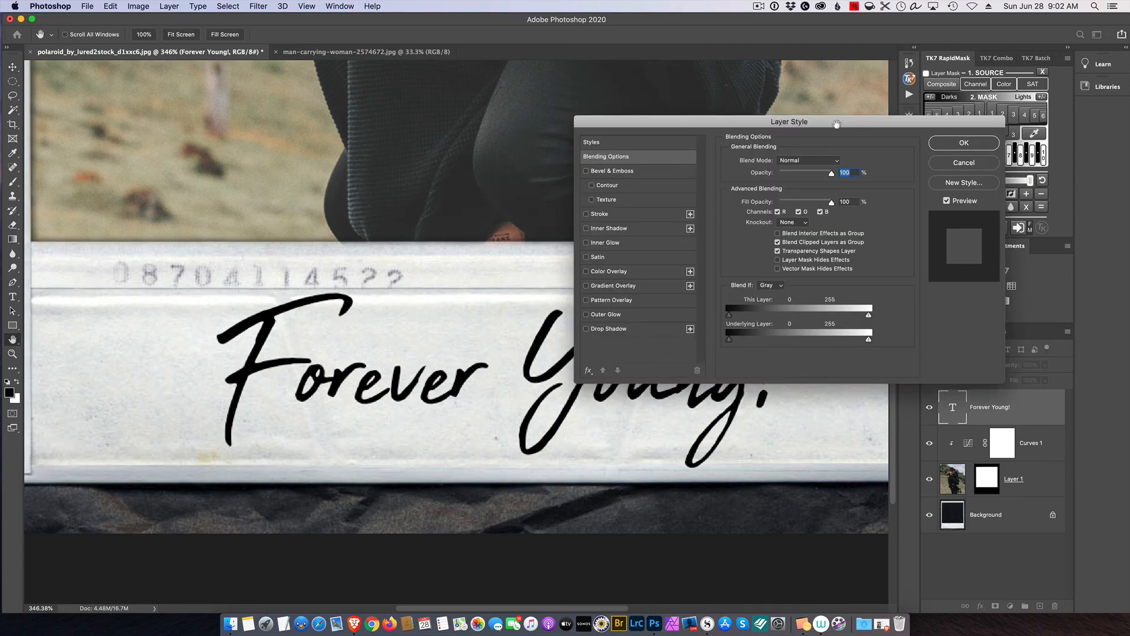
pyautogui.moveTo(858, 123); pyautogui.dragTo(736, 88)
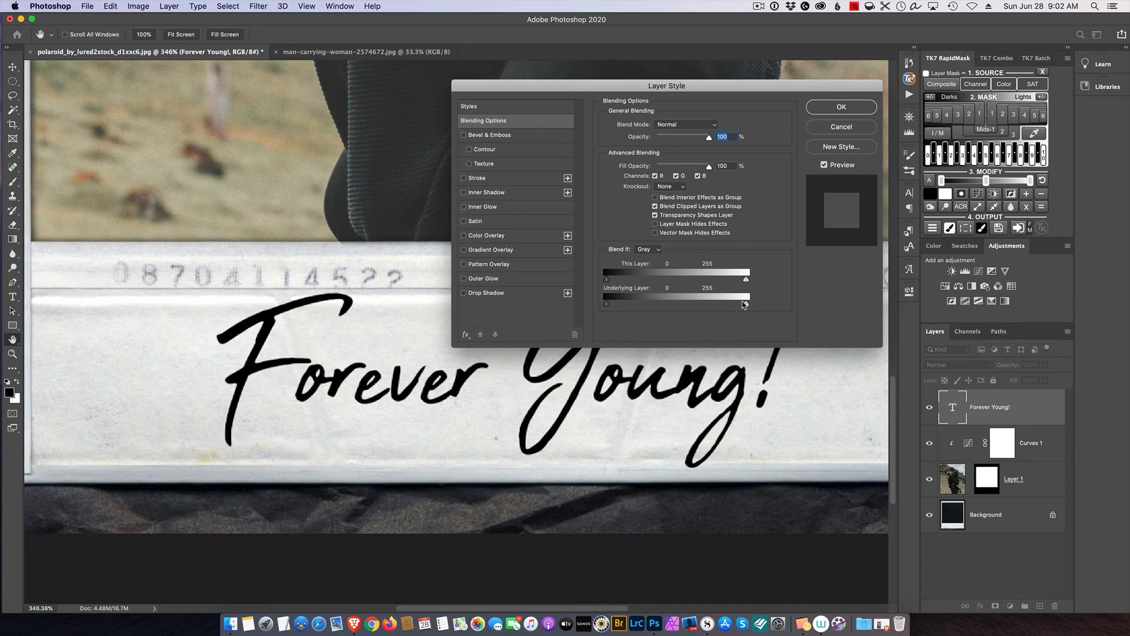
pyautogui.moveTo(745, 305); pyautogui.dragTo(744, 305)
pyautogui.moveTo(727, 89); pyautogui.dragTo(873, 49)
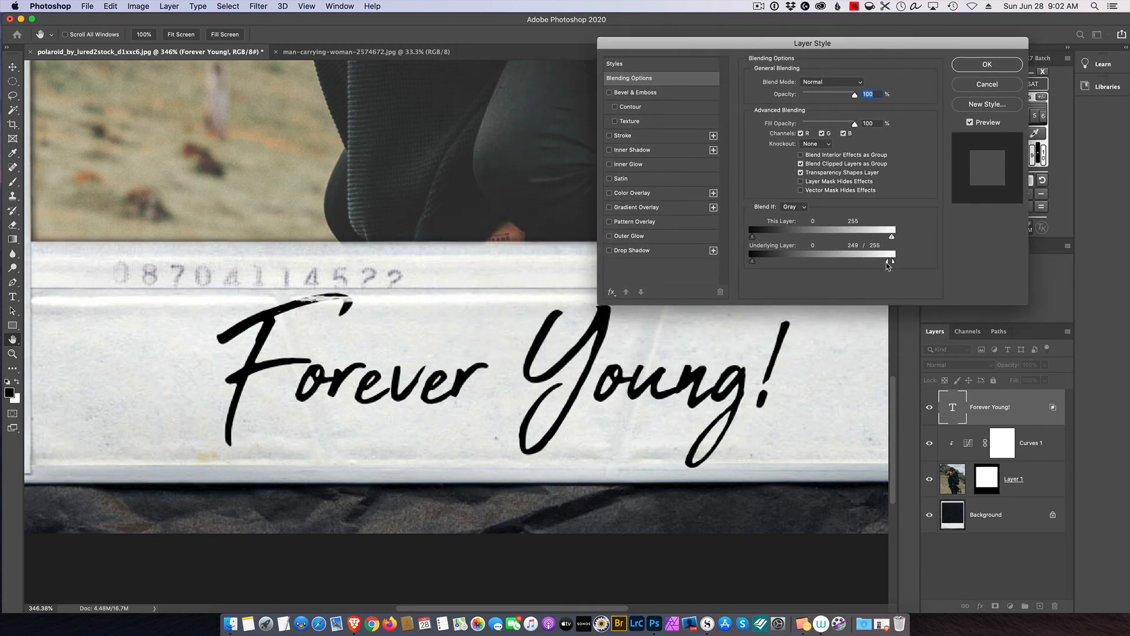
pyautogui.moveTo(888, 266)
pyautogui.mouseDown()
pyautogui.moveTo(858, 267)
pyautogui.moveTo(880, 267)
pyautogui.mouseUp()
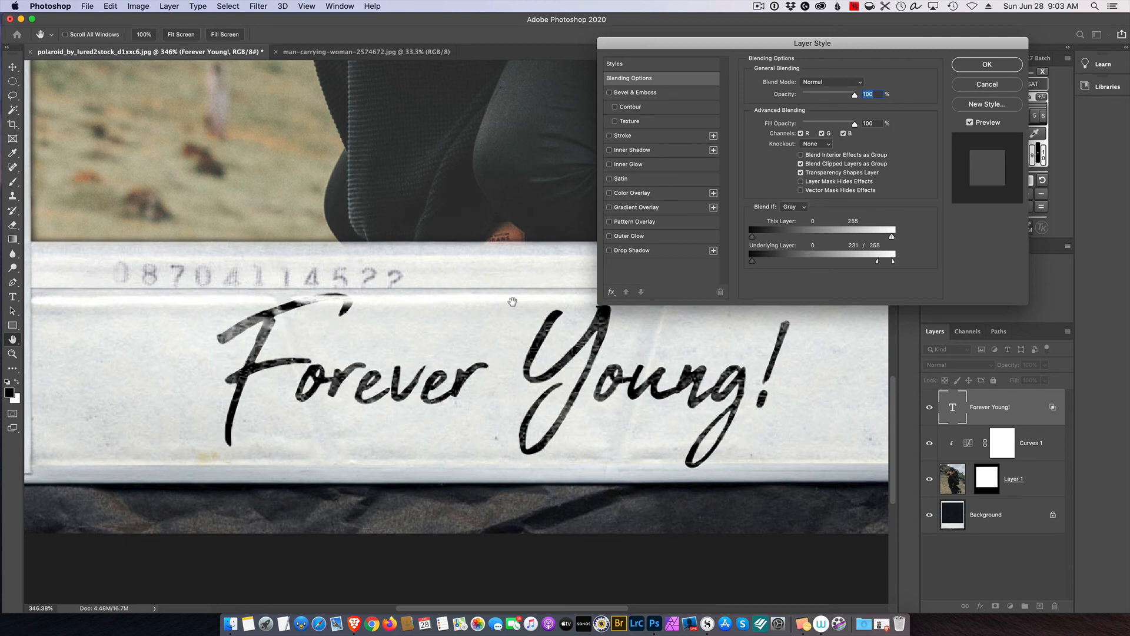
pyautogui.click(972, 66)
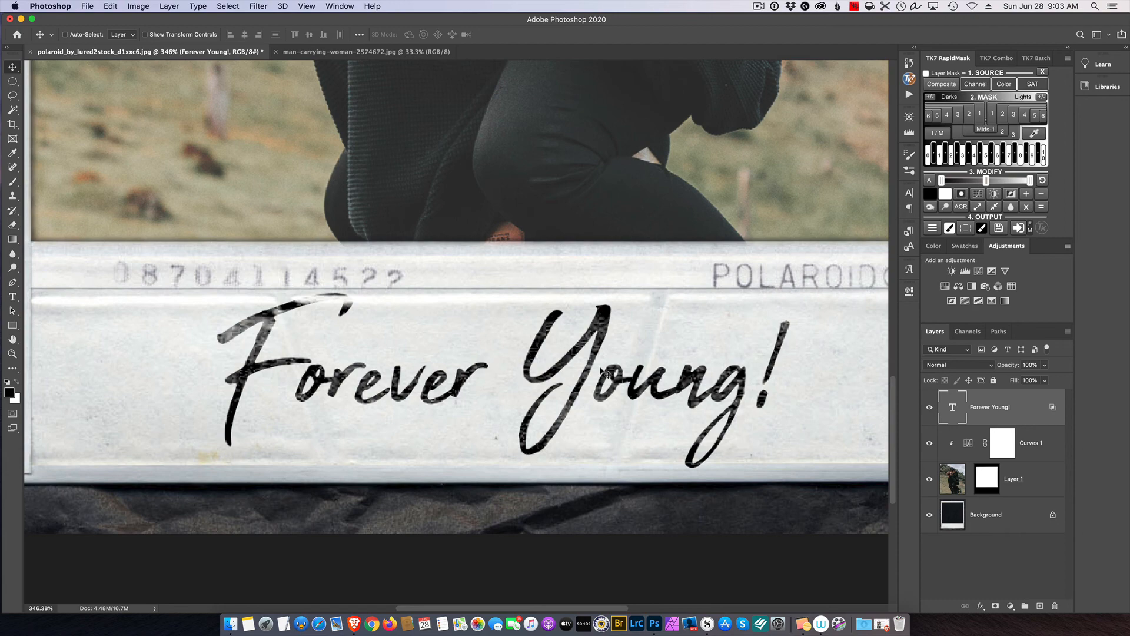
# Rotate the "Forever Young!" caption slightly counterclockwise with Free Transform so it slants upward
pyautogui.scroll(-3, 604, 372)
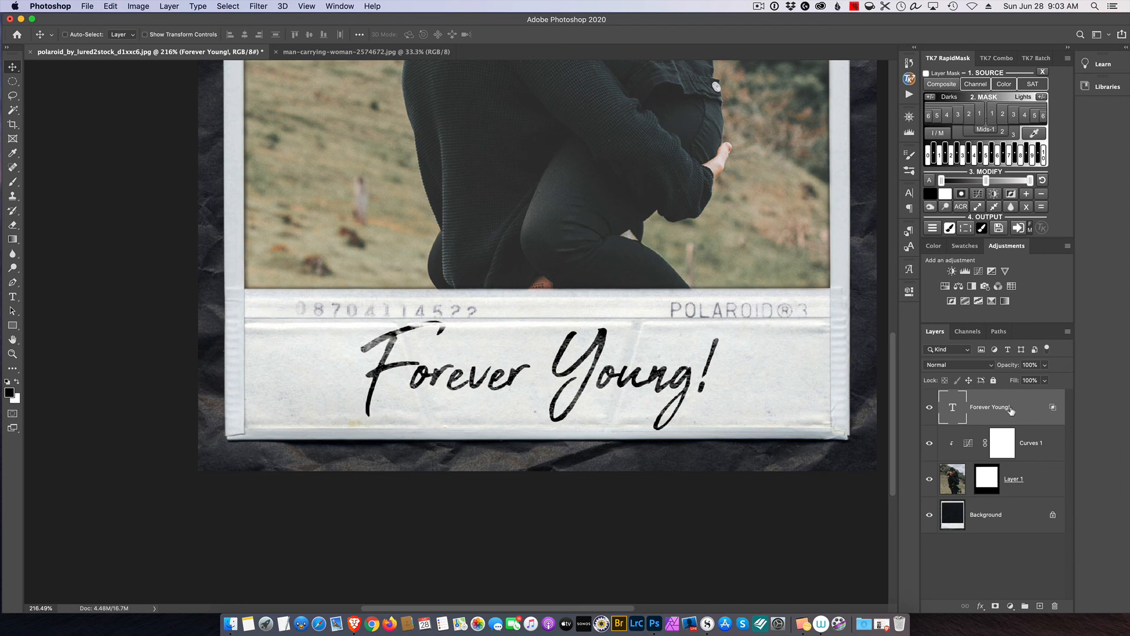
pyautogui.press('super')
pyautogui.press('super+t')
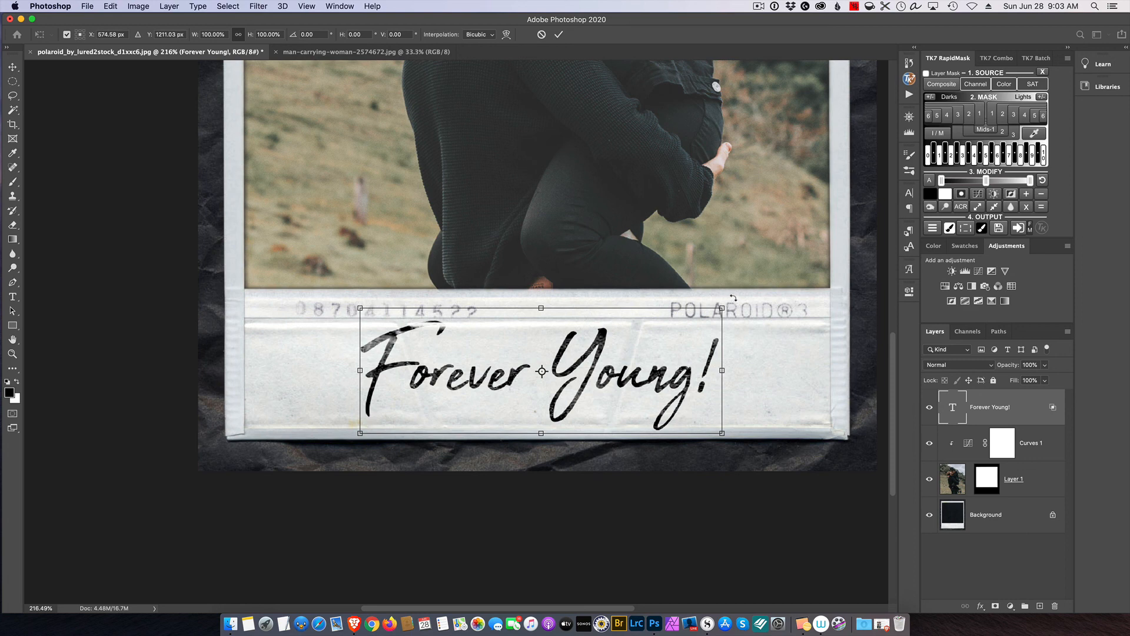
pyautogui.moveTo(733, 297); pyautogui.dragTo(730, 281)
pyautogui.press('Return')
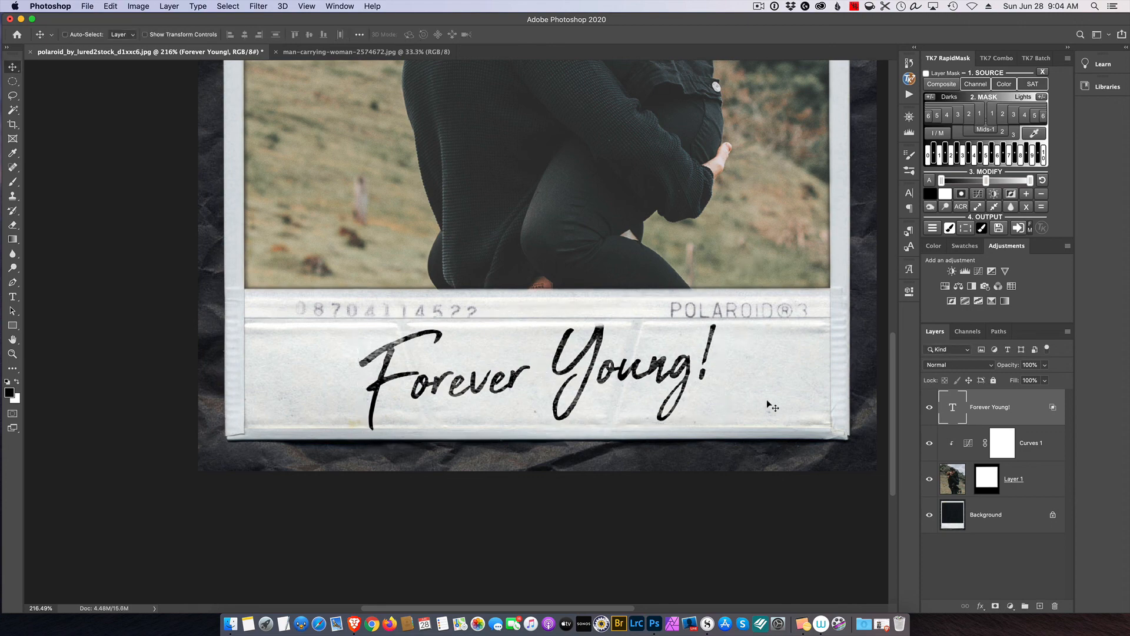
pyautogui.press('super+0')
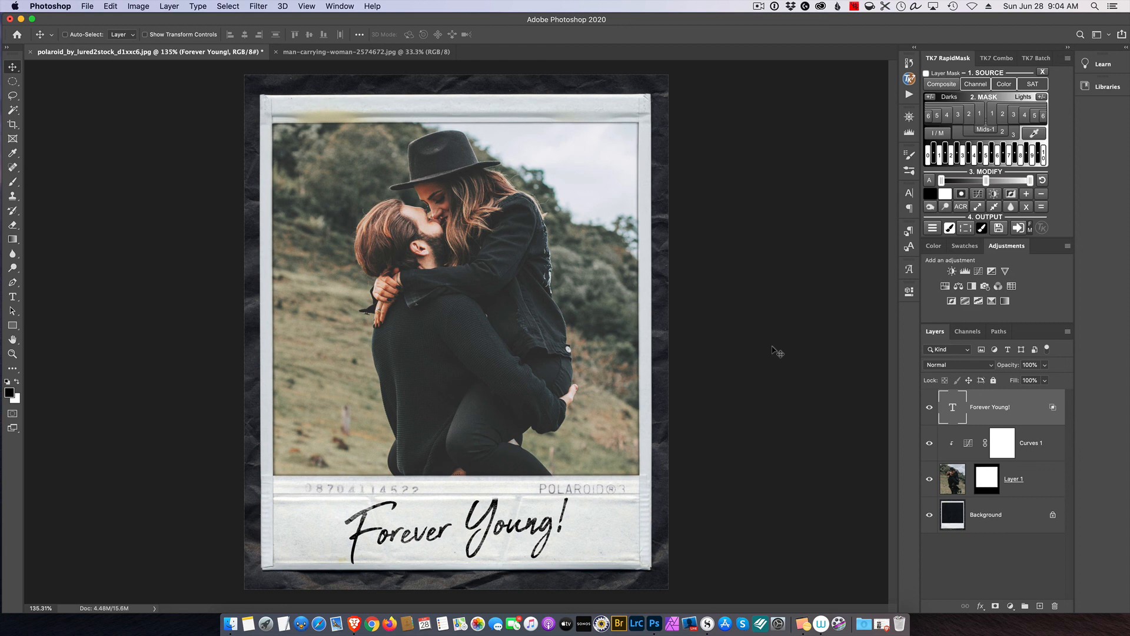
pyautogui.click(759, 7)
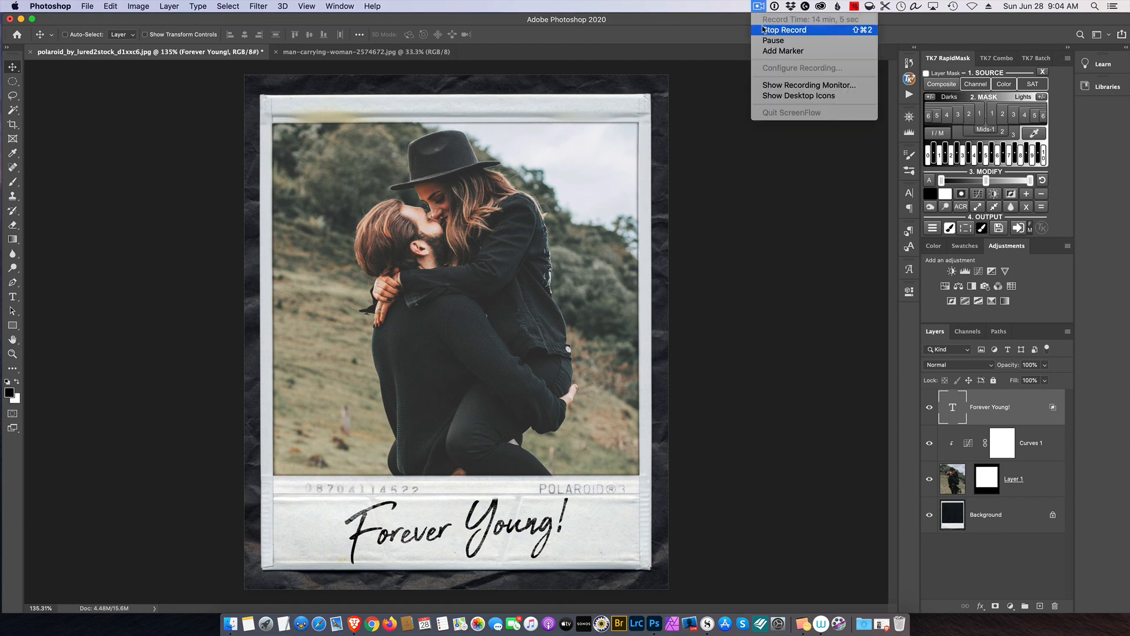
pyautogui.click(763, 30)
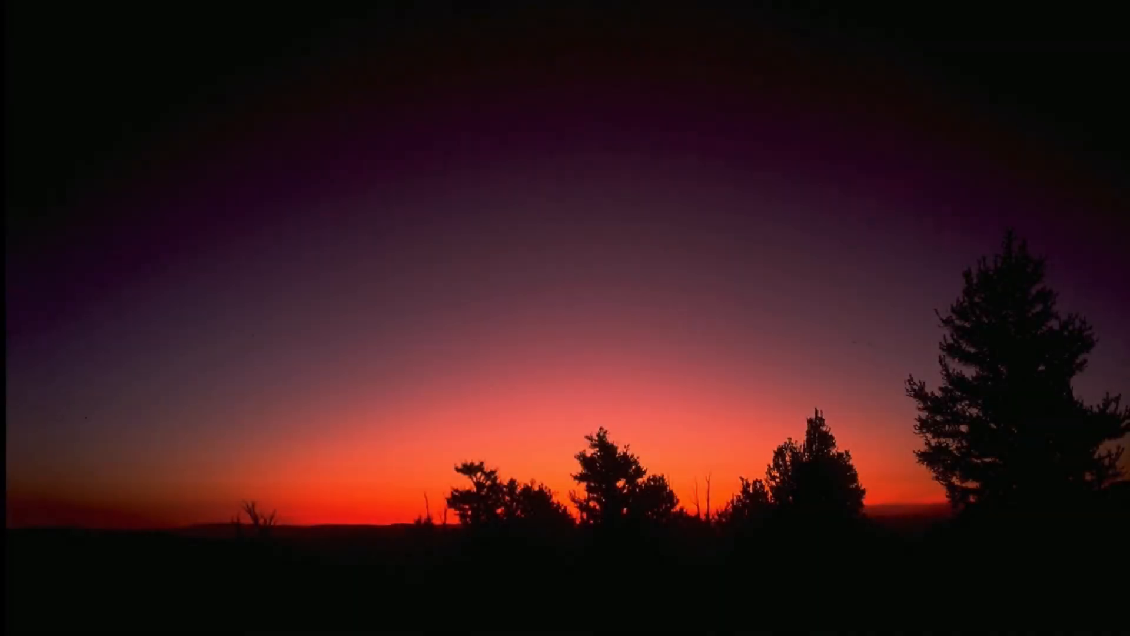